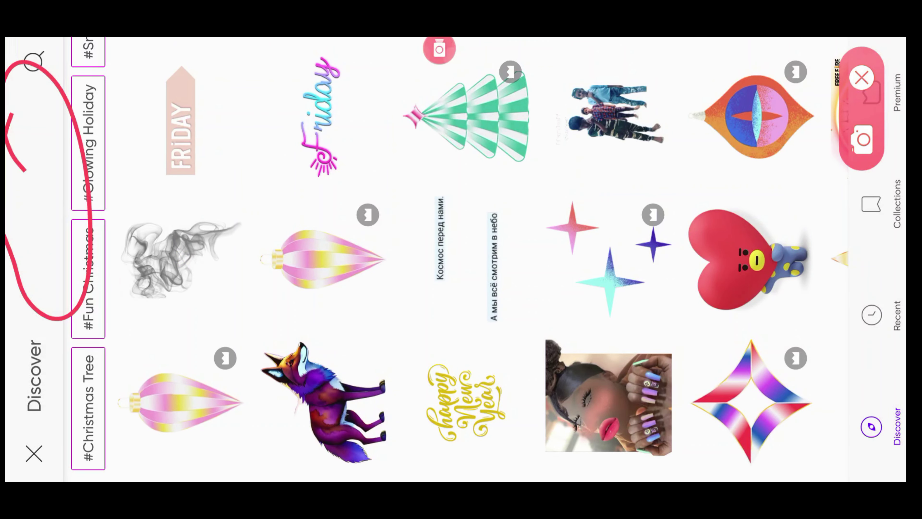
Step: Search Picsart stickers for 'sky' and scroll through the cloud, moon and sun results
{"action": "left_click", "coordinate": [34, 61]}
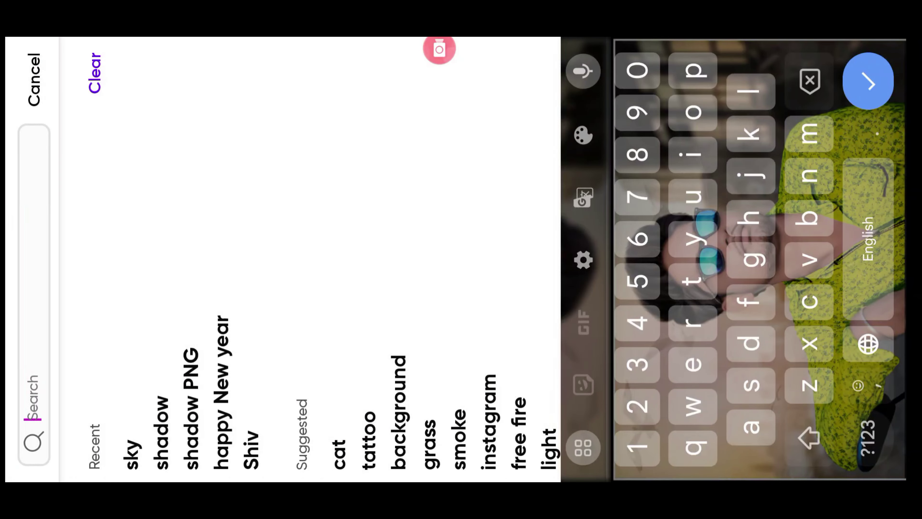
{"action": "type", "text": "sky"}
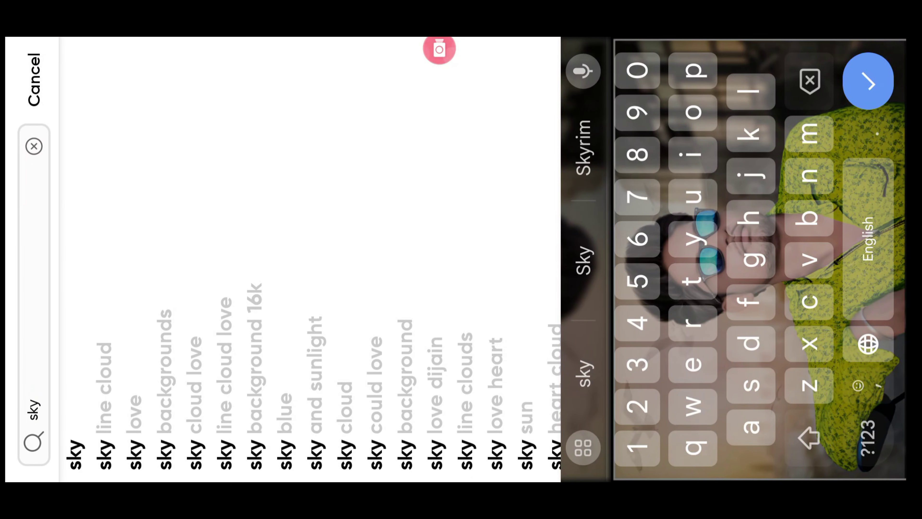
{"action": "key", "text": "Return"}
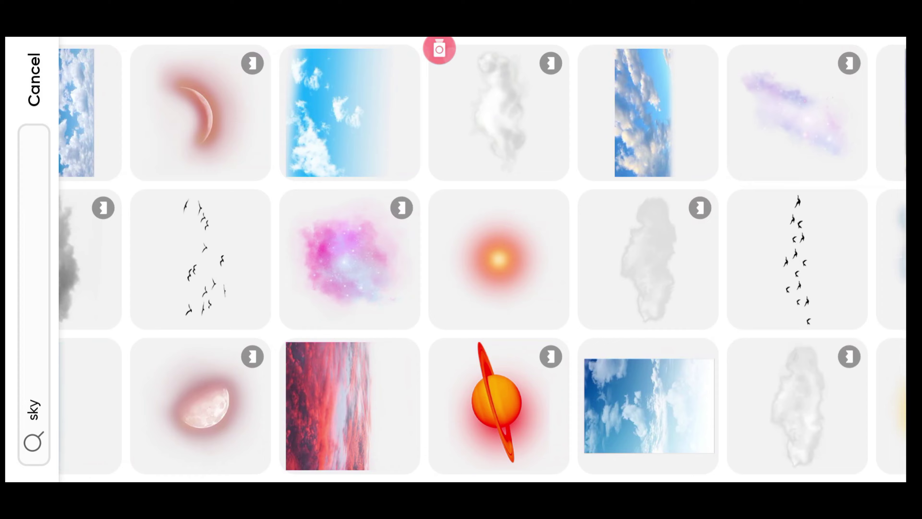
{"action": "scroll", "coordinate": [482, 259], "scroll_direction": "left", "scroll_amount": 5}
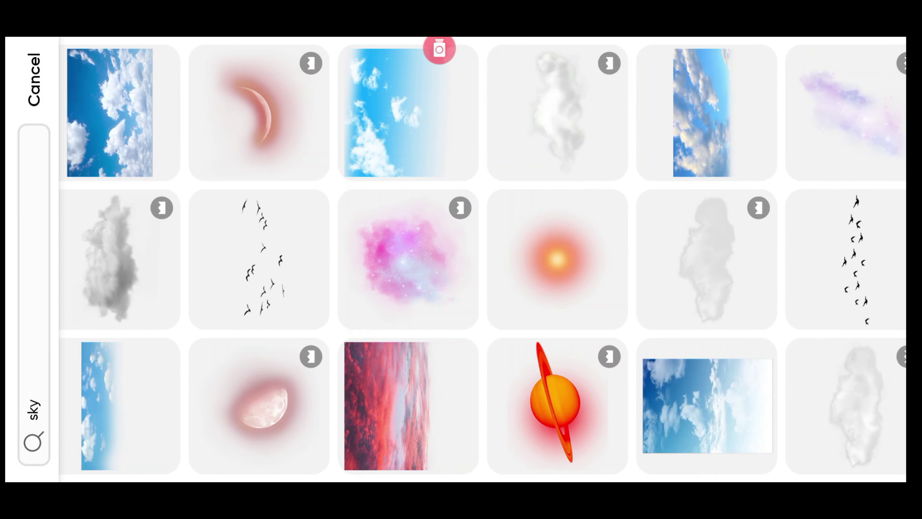
{"action": "scroll", "coordinate": [482, 260], "scroll_direction": "left", "scroll_amount": 3}
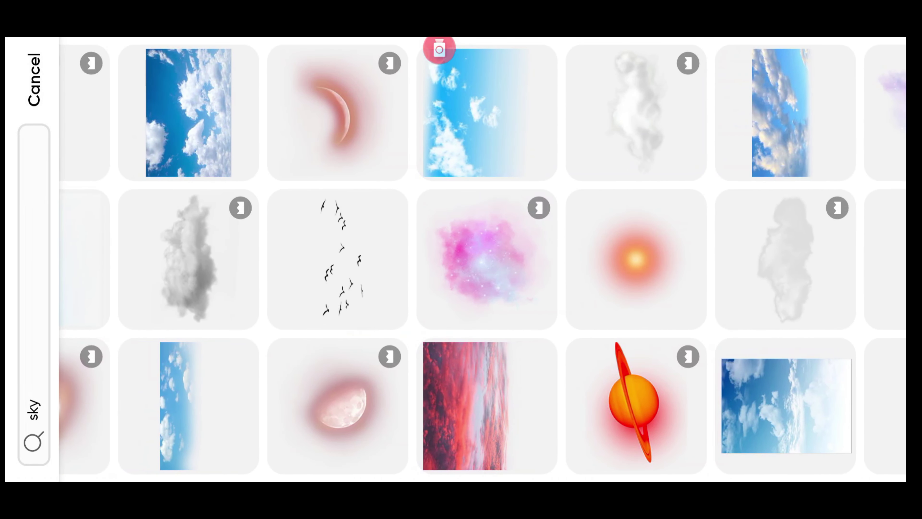
Step: Add the red sunset-clouds sticker, enlarge it and move it left over the tree scene
{"action": "left_click", "coordinate": [464, 405]}
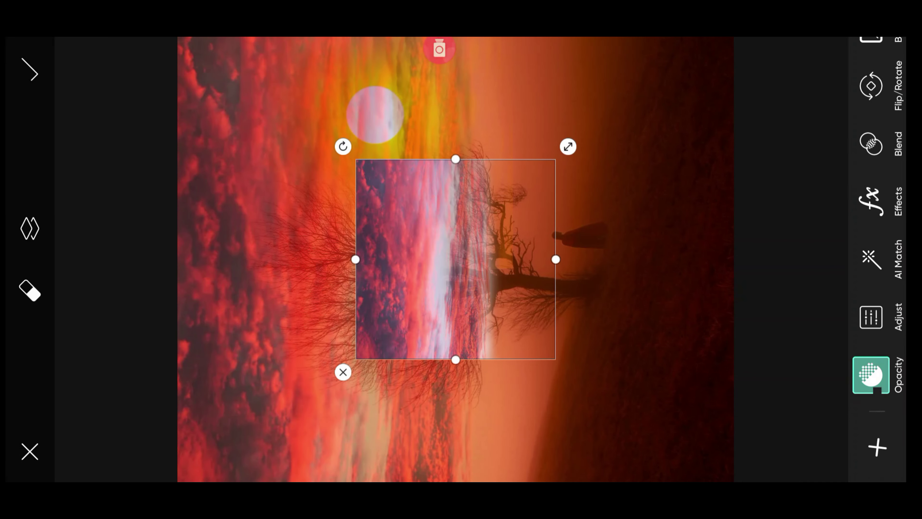
{"action": "left_click_drag", "start_coordinate": [569, 144], "coordinate": [690, 26]}
{"action": "left_click", "coordinate": [766, 259]}
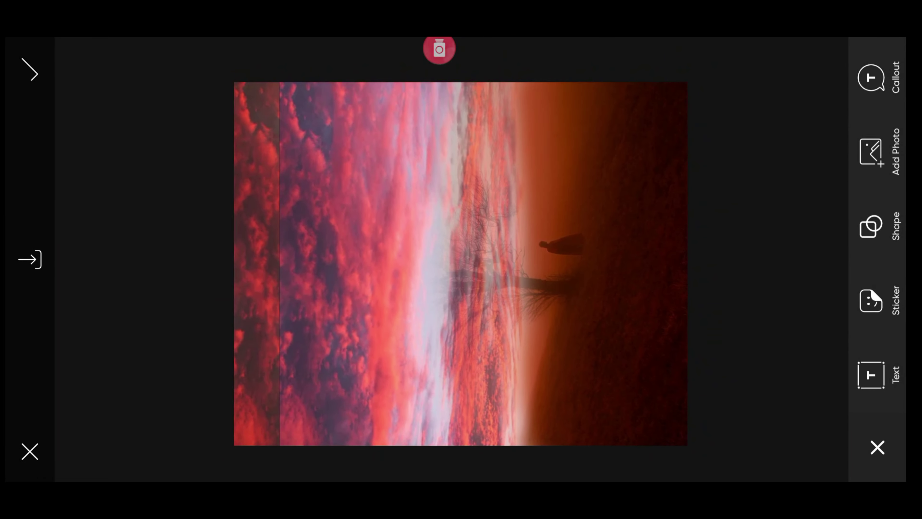
{"action": "left_click", "coordinate": [461, 264]}
{"action": "left_click_drag", "start_coordinate": [461, 263], "coordinate": [415, 263]}
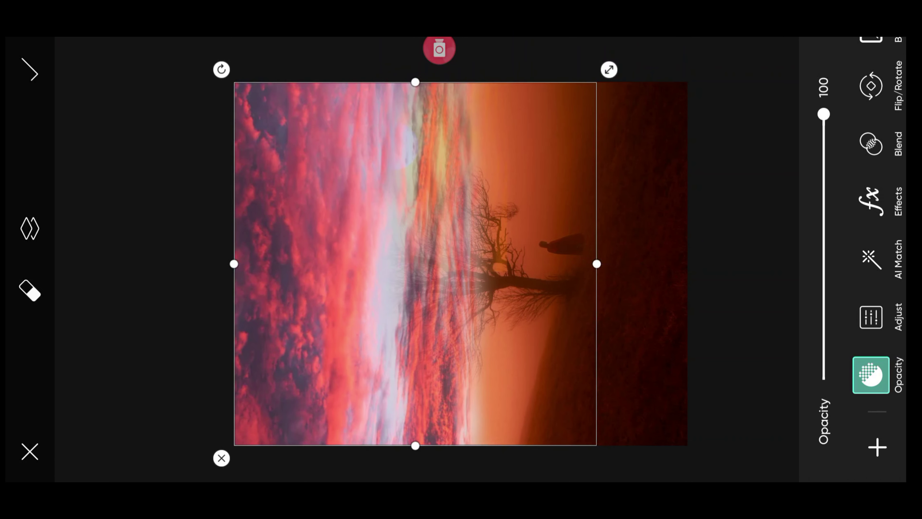
{"action": "left_click", "coordinate": [439, 49]}
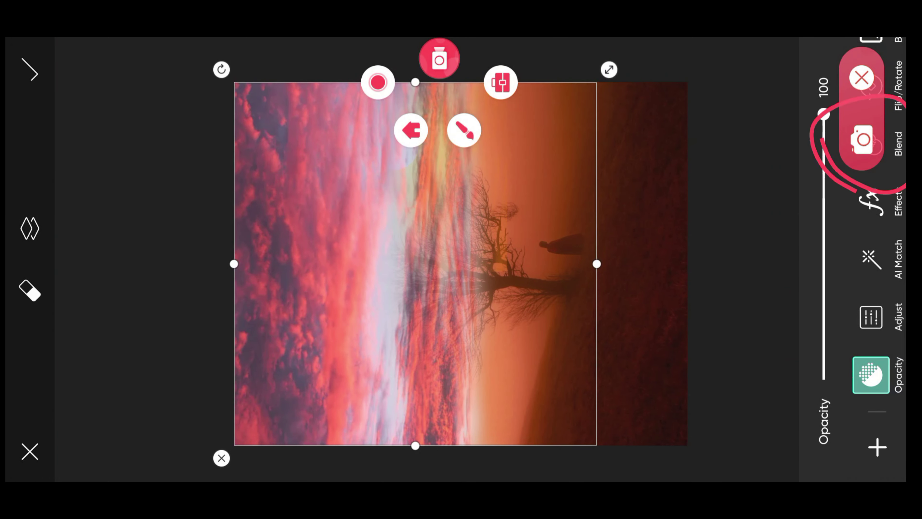
Step: Try Screen, Multiply, Darken, Lighten, Overlay and Add blends on the red-clouds sticker
{"action": "left_click", "coordinate": [871, 143]}
{"action": "left_click", "coordinate": [829, 259]}
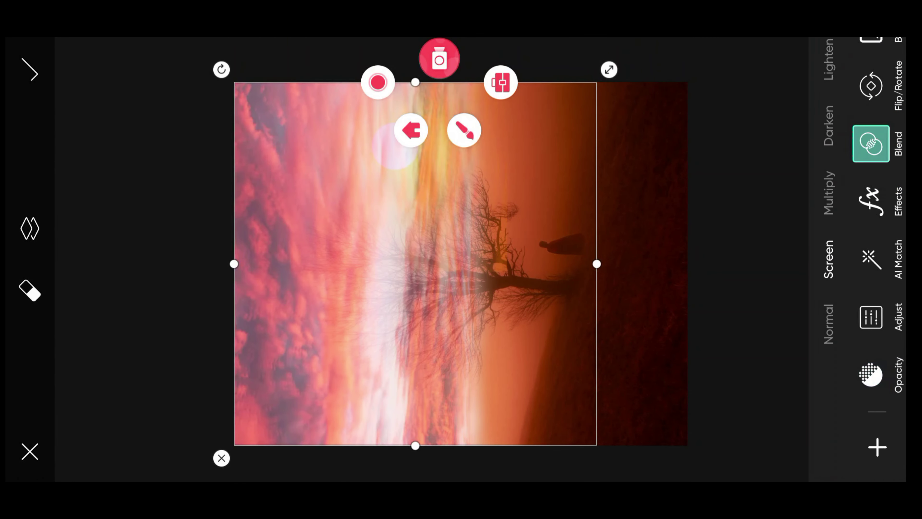
{"action": "left_click", "coordinate": [828, 193]}
{"action": "left_click", "coordinate": [829, 193]}
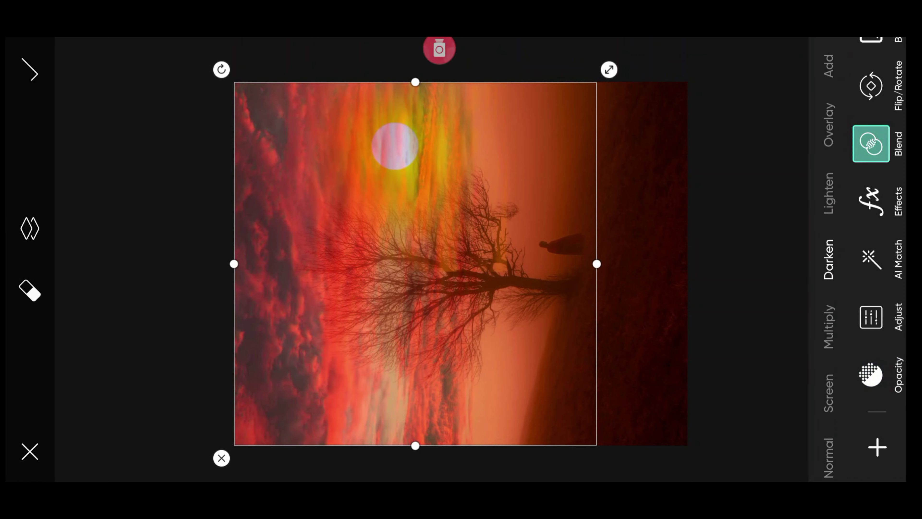
{"action": "left_click", "coordinate": [829, 193]}
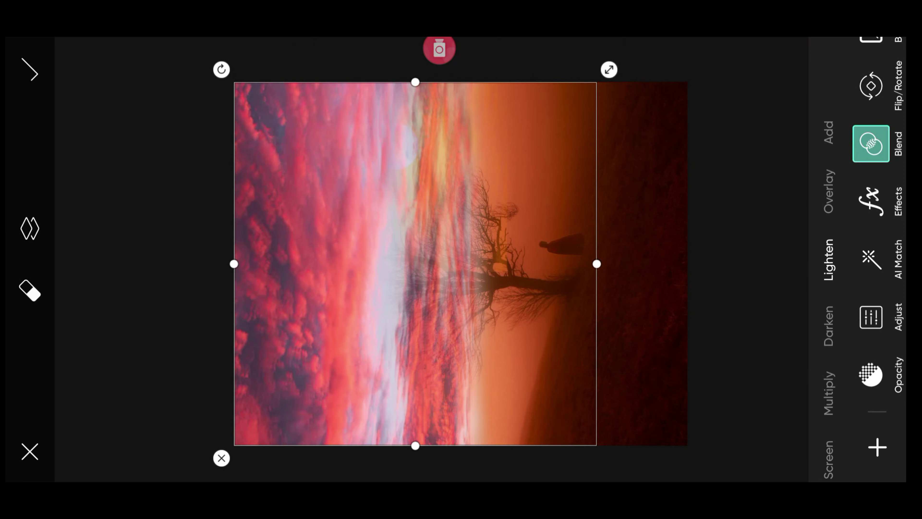
{"action": "left_click", "coordinate": [829, 191]}
{"action": "left_click", "coordinate": [829, 199]}
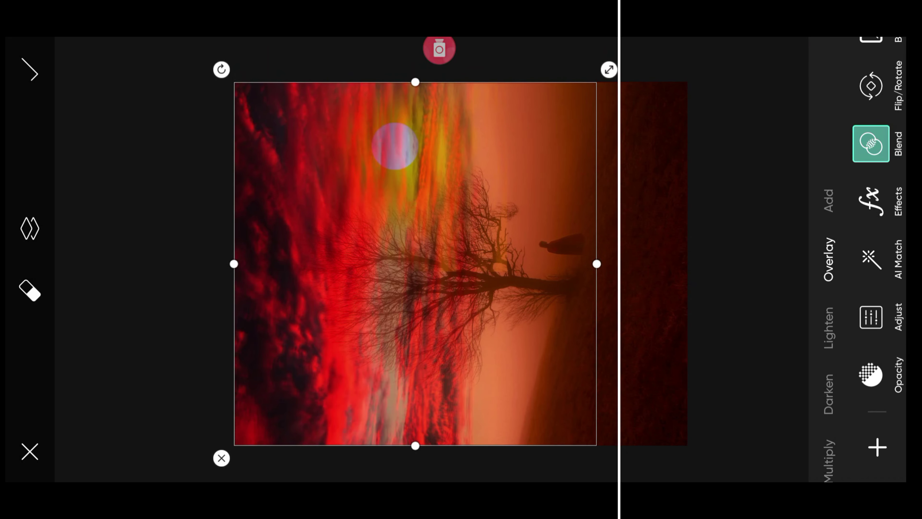
Step: Compare the blend modes again and settle on Multiply for the sticker
{"action": "left_click", "coordinate": [829, 191]}
{"action": "left_click", "coordinate": [828, 393]}
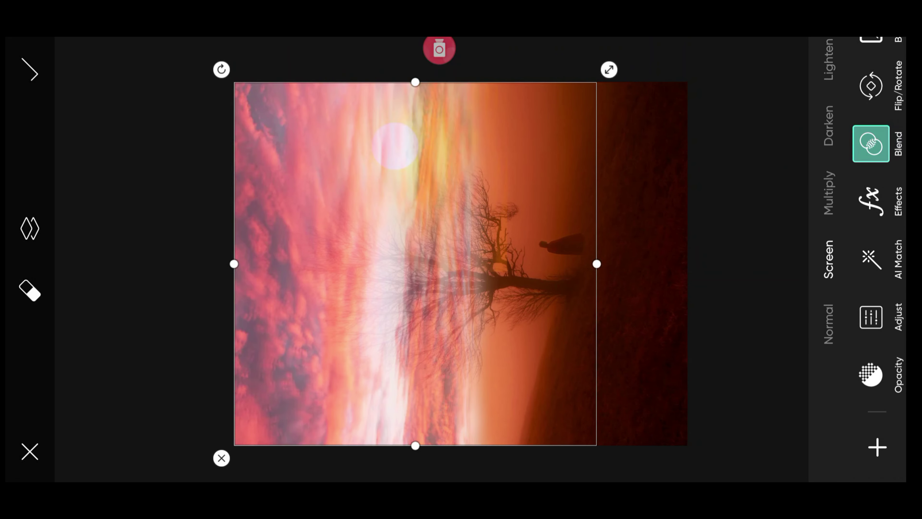
{"action": "left_click", "coordinate": [829, 192]}
{"action": "left_click", "coordinate": [829, 134]}
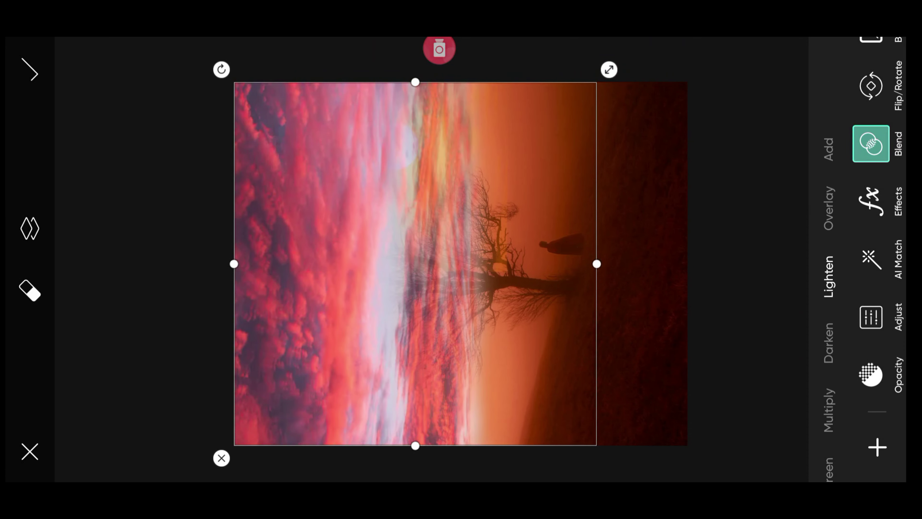
{"action": "left_click", "coordinate": [828, 207]}
{"action": "left_click", "coordinate": [829, 329]}
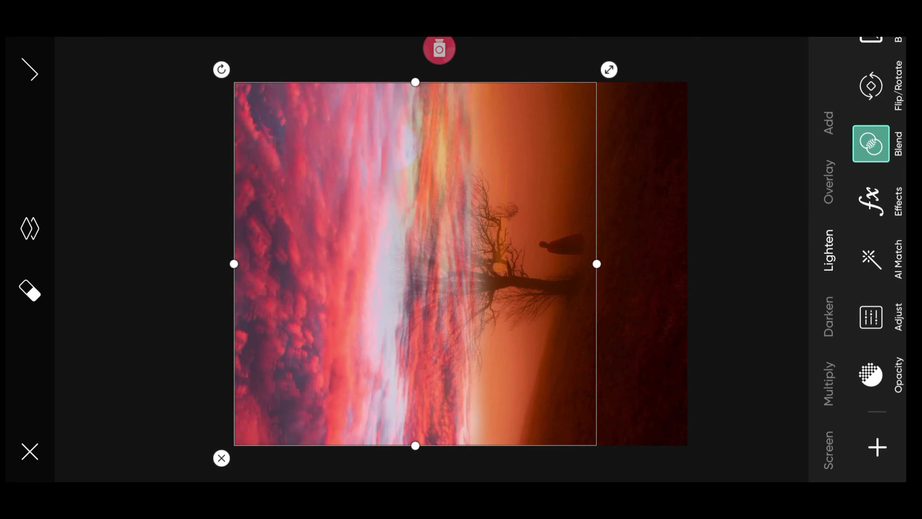
{"action": "left_click", "coordinate": [829, 309]}
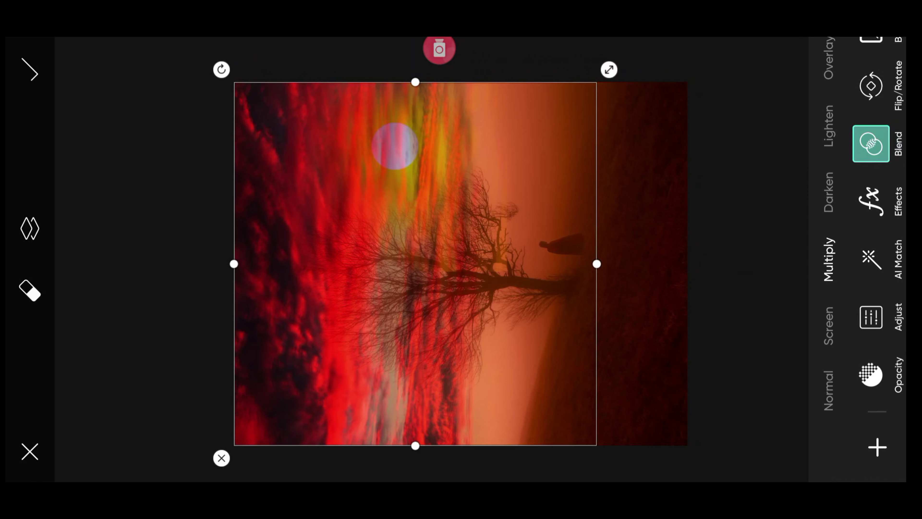
{"action": "left_click", "coordinate": [439, 49]}
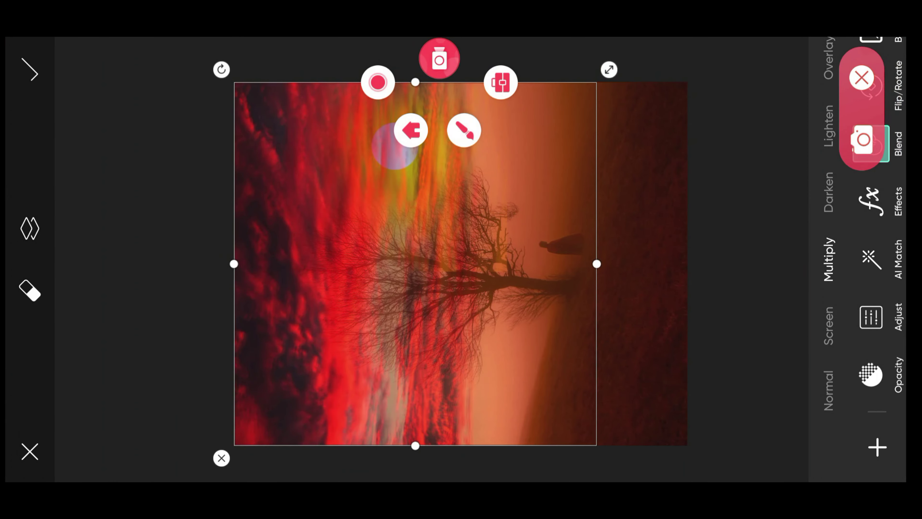
{"action": "left_click_drag", "start_coordinate": [41, 117], "coordinate": [22, 78]}
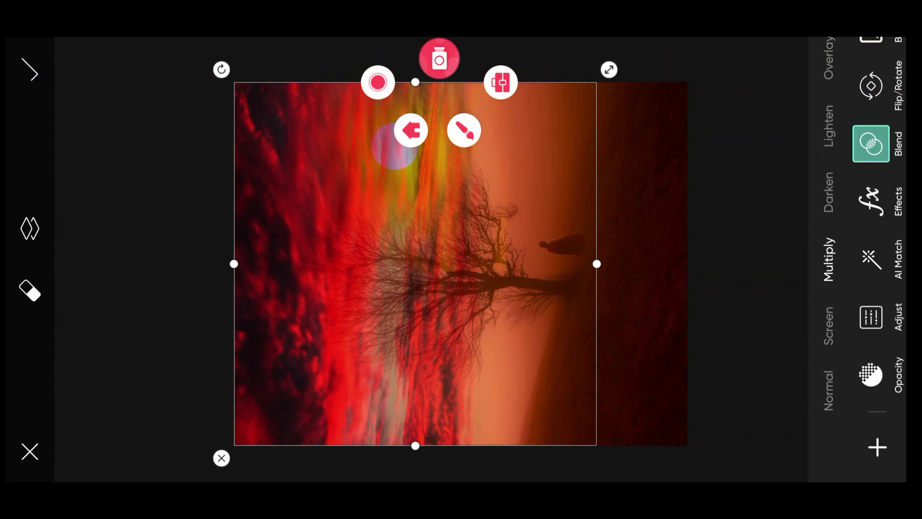
Step: Apply the Multiply-blended sticker to the sunset photo
{"action": "left_click", "coordinate": [30, 73]}
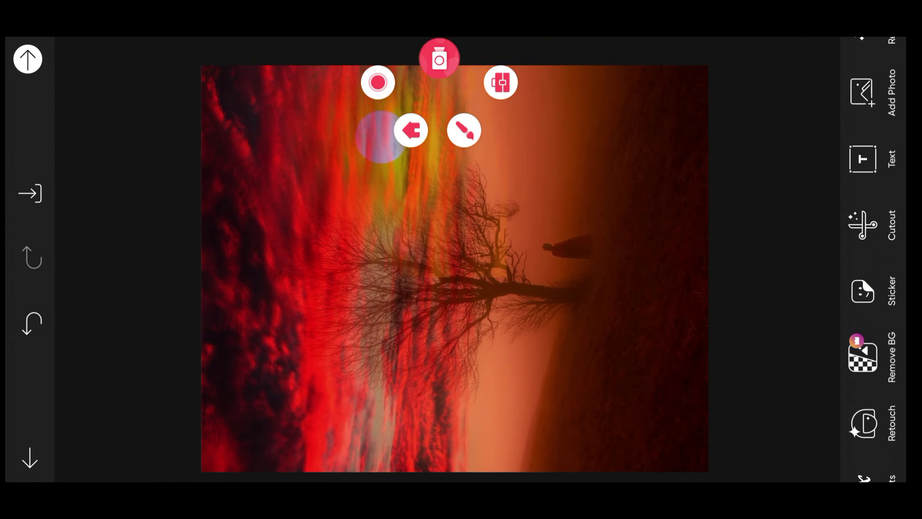
{"action": "left_click", "coordinate": [380, 136]}
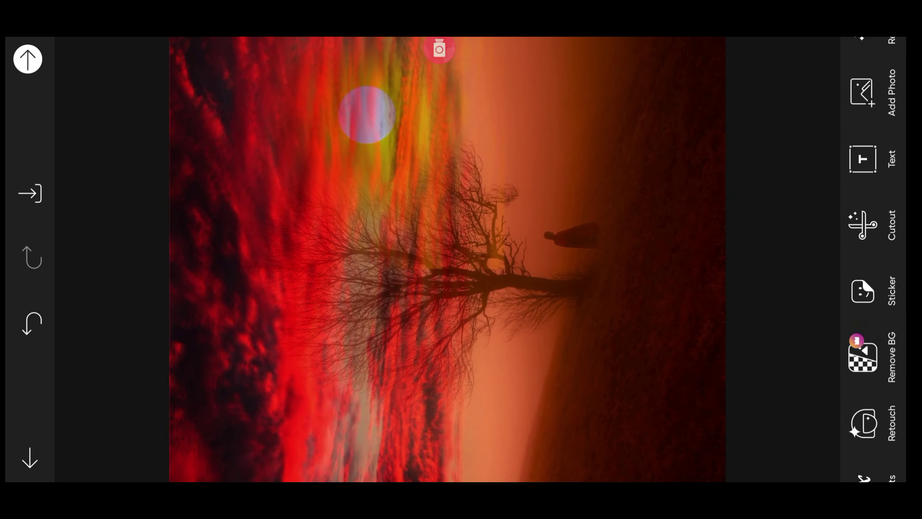
{"action": "left_click", "coordinate": [440, 49]}
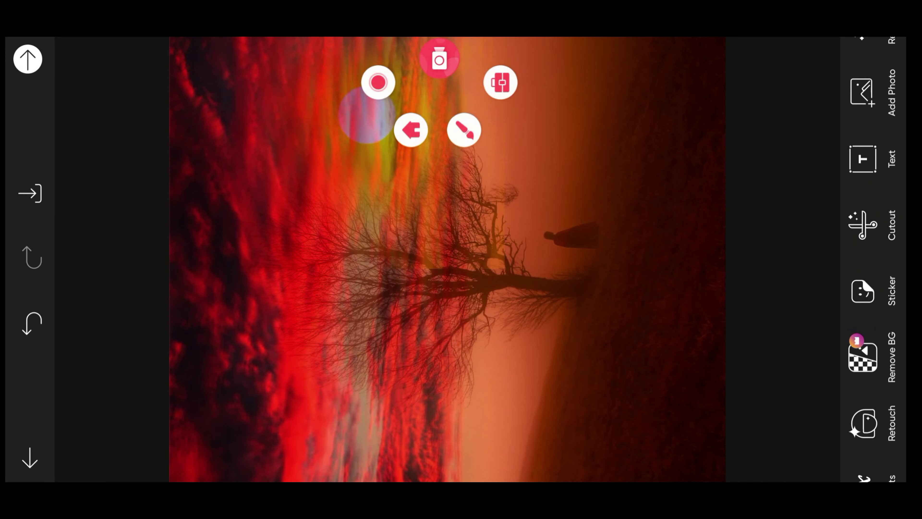
{"action": "left_click", "coordinate": [464, 130]}
{"action": "left_click_drag", "start_coordinate": [47, 216], "coordinate": [6, 135]}
{"action": "left_click_drag", "start_coordinate": [6, 218], "coordinate": [94, 220]}
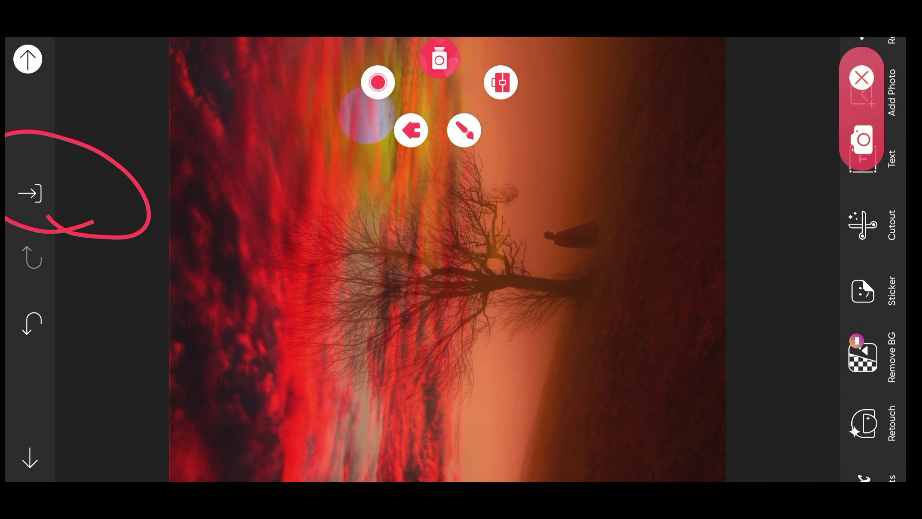
Step: Save the red-sky edit to the gallery and return to the home screen
{"action": "left_click", "coordinate": [861, 78]}
{"action": "left_click", "coordinate": [30, 194]}
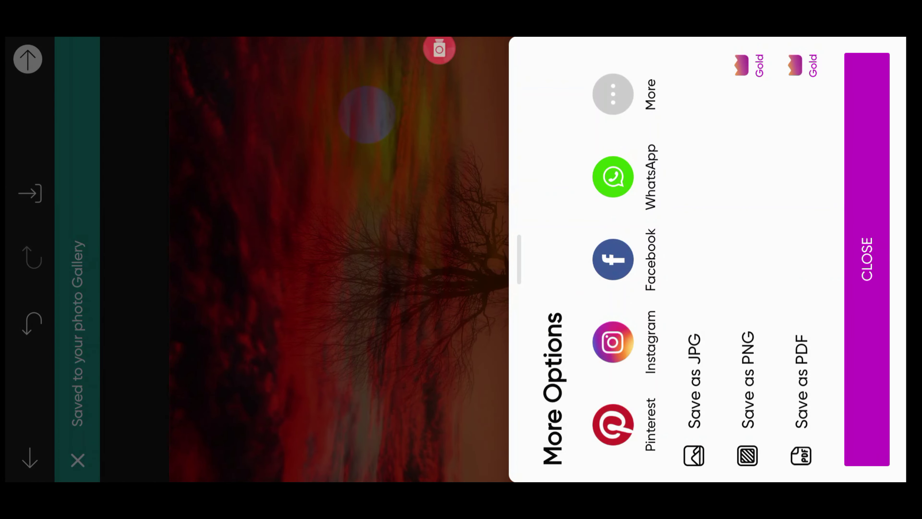
{"action": "left_click_drag", "start_coordinate": [901, 260], "coordinate": [581, 259]}
{"action": "left_click", "coordinate": [440, 51]}
{"action": "left_click", "coordinate": [464, 129]}
{"action": "left_click_drag", "start_coordinate": [334, 177], "coordinate": [527, 259]}
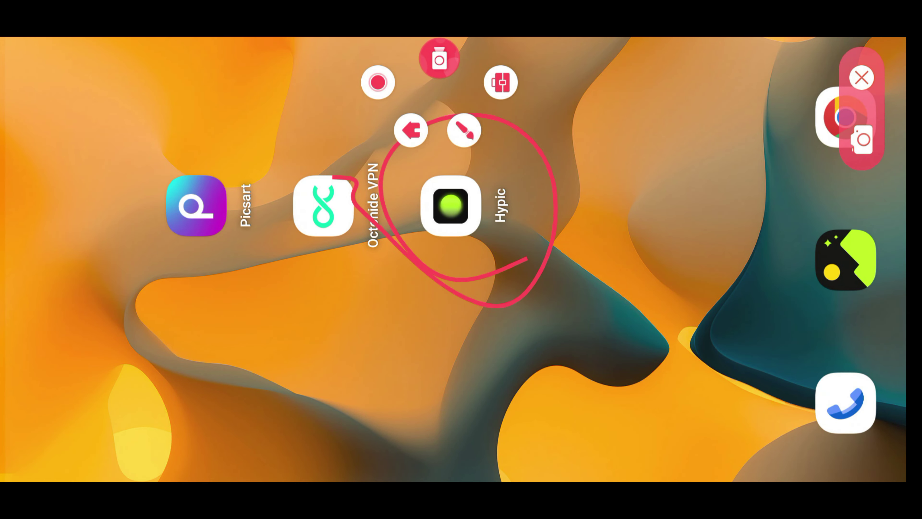
Step: Launch Hypic and open the red tree-sunset photo from the gallery
{"action": "left_click", "coordinate": [862, 77]}
{"action": "left_click", "coordinate": [450, 206]}
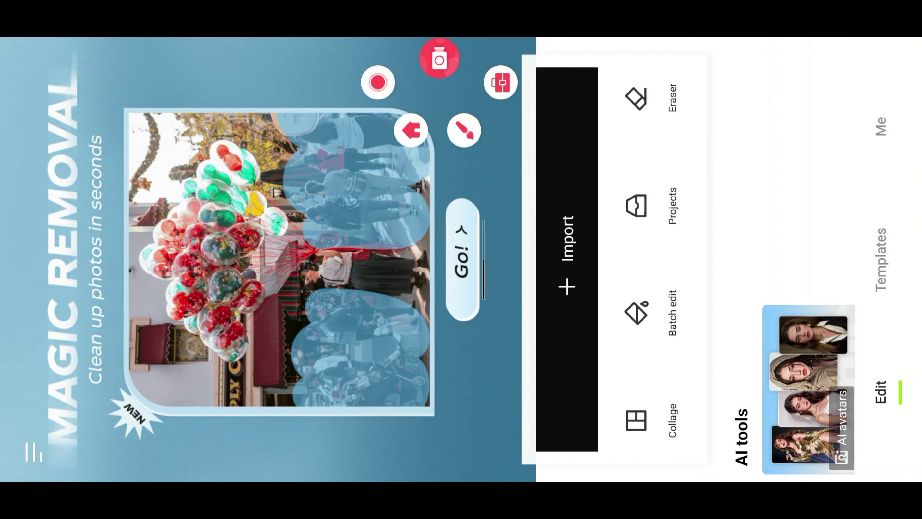
{"action": "left_click", "coordinate": [464, 129]}
{"action": "mouse_move", "coordinate": [509, 286]}
{"action": "left_mouse_down"}
{"action": "mouse_move", "coordinate": [532, 160]}
{"action": "mouse_move", "coordinate": [483, 127]}
{"action": "left_mouse_up"}
{"action": "left_click", "coordinate": [861, 77]}
{"action": "left_click", "coordinate": [567, 254]}
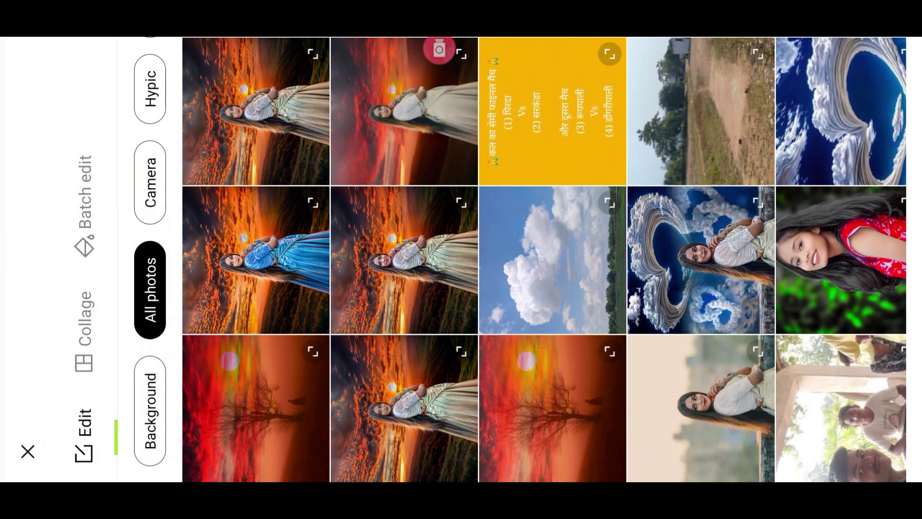
{"action": "left_click", "coordinate": [256, 409]}
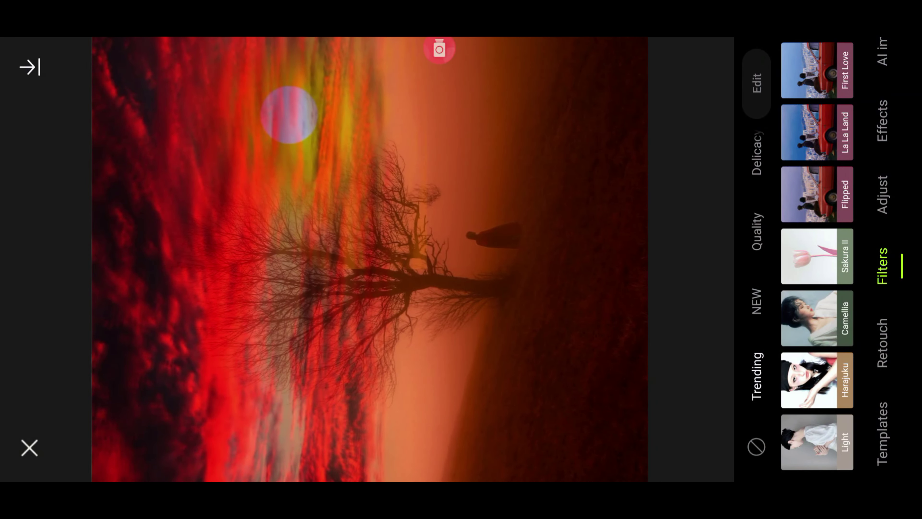
Step: Start an Overlay and choose the seated woman photo for cutting out
{"action": "scroll", "coordinate": [883, 254], "scroll_direction": "up", "scroll_amount": 10}
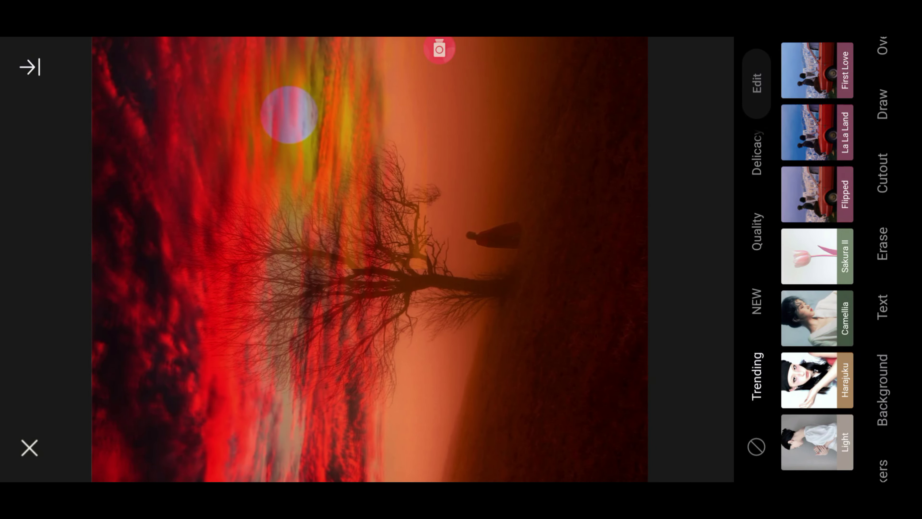
{"action": "left_click", "coordinate": [439, 49]}
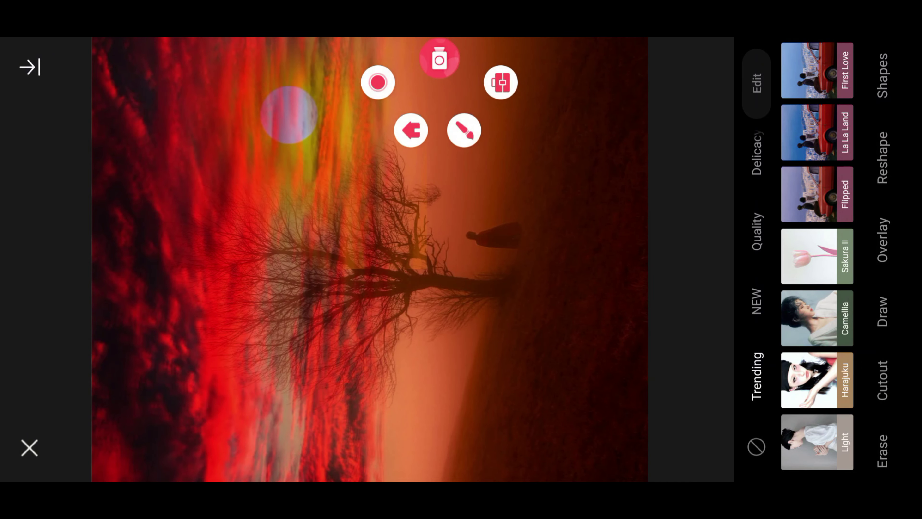
{"action": "left_click", "coordinate": [464, 130]}
{"action": "left_click_drag", "start_coordinate": [855, 232], "coordinate": [869, 279]}
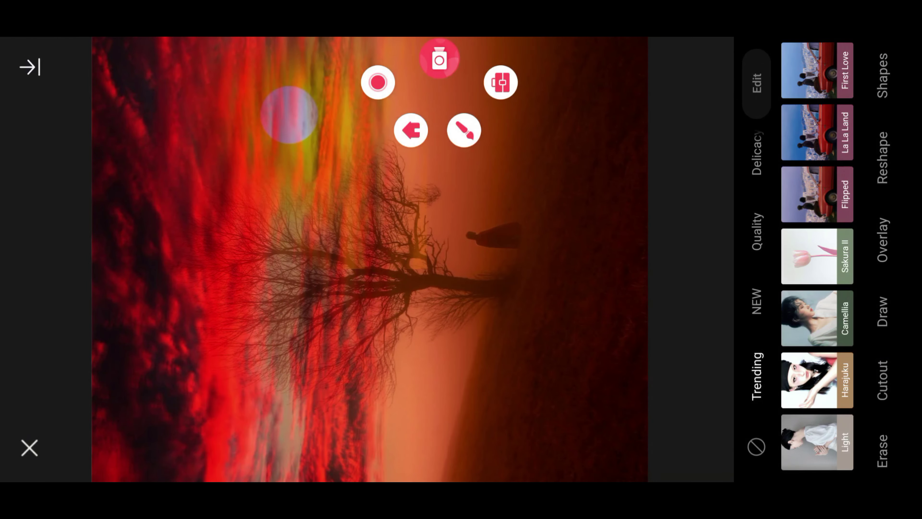
{"action": "left_click", "coordinate": [882, 239]}
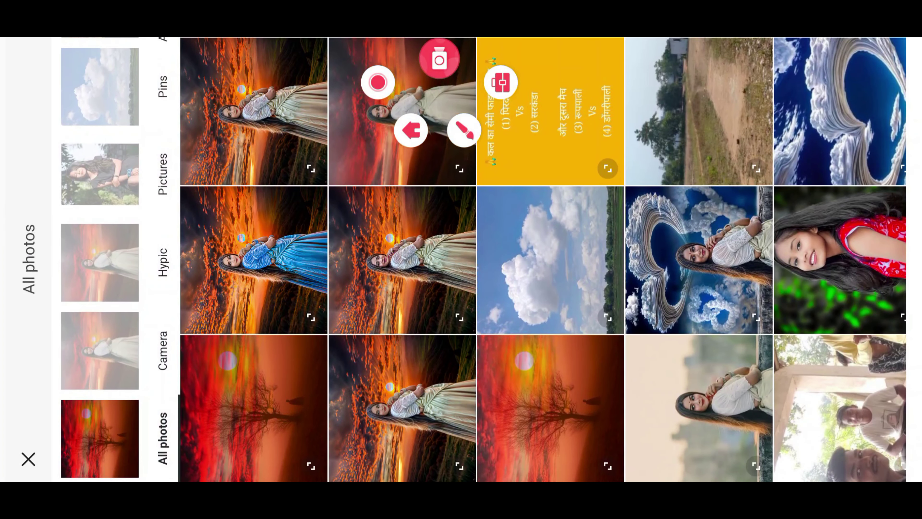
{"action": "scroll", "coordinate": [545, 260], "scroll_direction": "down", "scroll_amount": 5}
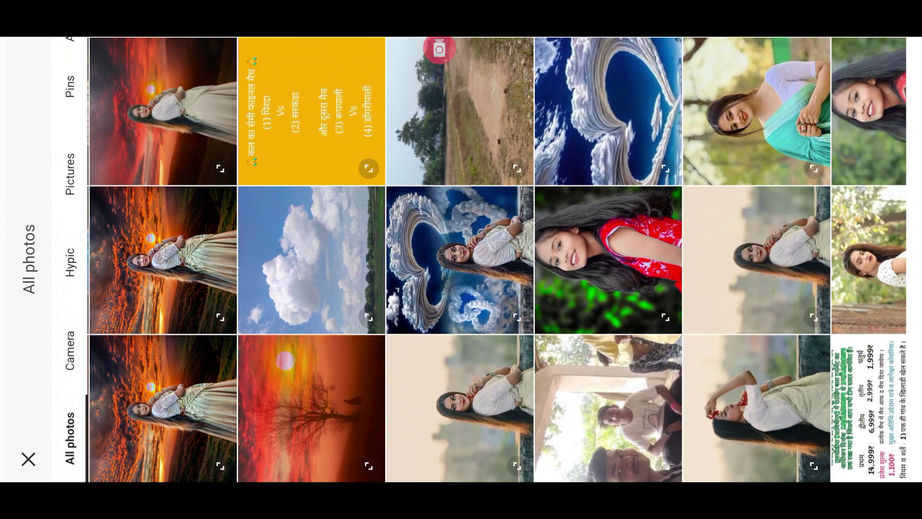
{"action": "left_click", "coordinate": [460, 408]}
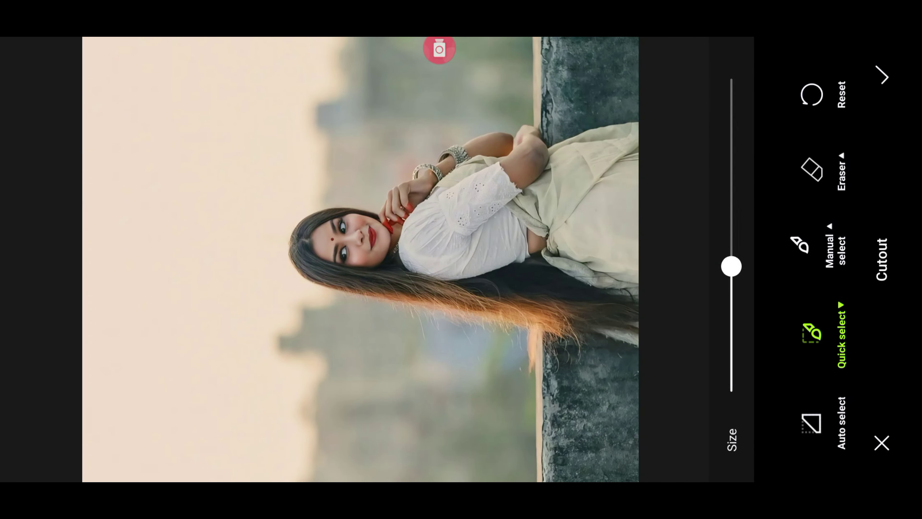
Step: Auto-select the seated woman as the cutout subject
{"action": "left_click", "coordinate": [439, 49]}
{"action": "left_click", "coordinate": [464, 130]}
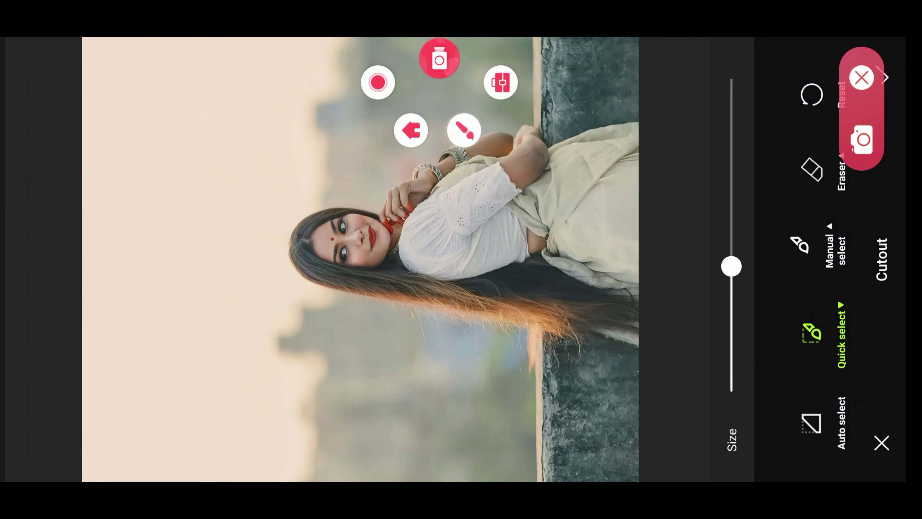
{"action": "mouse_move", "coordinate": [787, 394]}
{"action": "left_mouse_down"}
{"action": "mouse_move", "coordinate": [858, 371]}
{"action": "mouse_move", "coordinate": [832, 428]}
{"action": "left_mouse_up"}
{"action": "left_click", "coordinate": [812, 423]}
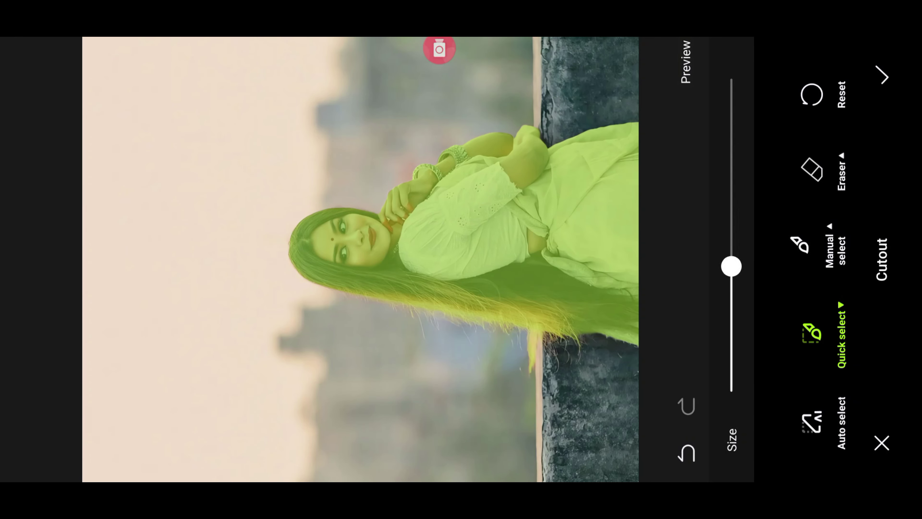
{"action": "left_click", "coordinate": [439, 49]}
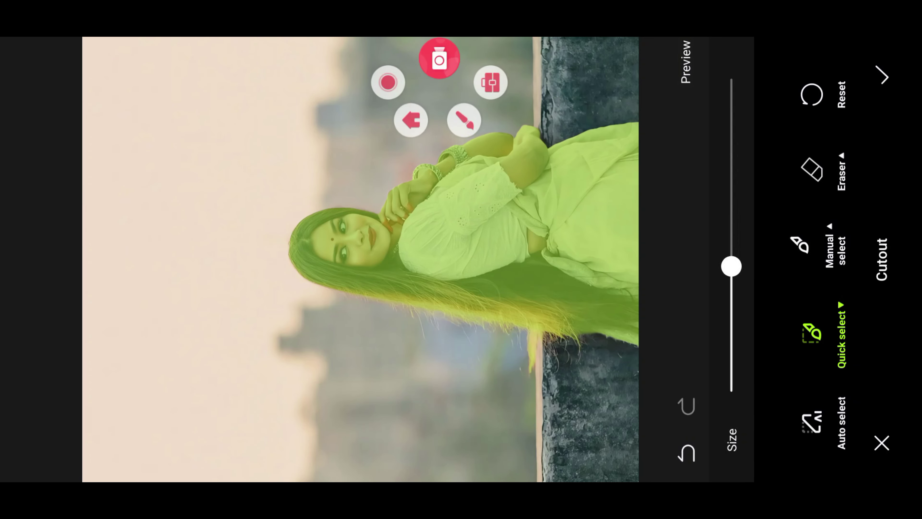
{"action": "left_click", "coordinate": [464, 130]}
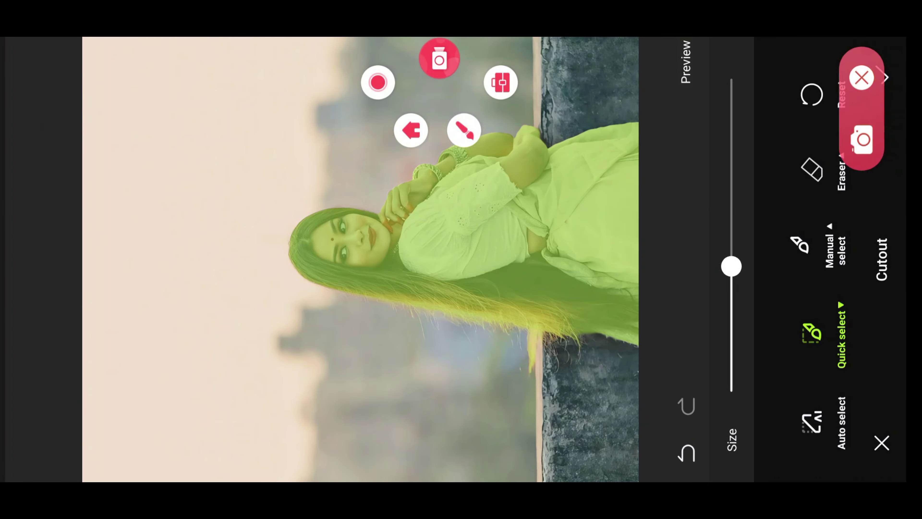
{"action": "mouse_move", "coordinate": [515, 396]}
{"action": "left_mouse_down"}
{"action": "mouse_move", "coordinate": [523, 310]}
{"action": "mouse_move", "coordinate": [553, 378]}
{"action": "left_mouse_up"}
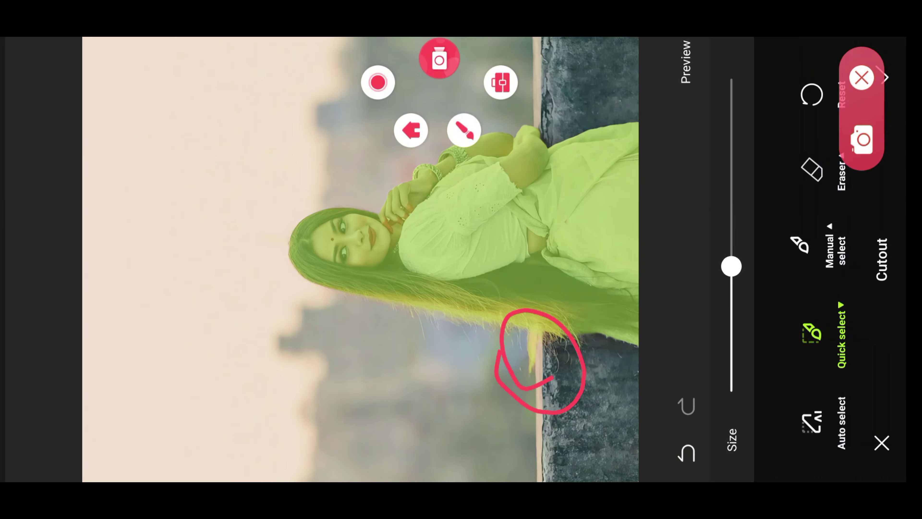
Step: Erase the stray stick near her hair tip and confirm the cutout onto the sunset
{"action": "left_click", "coordinate": [862, 77]}
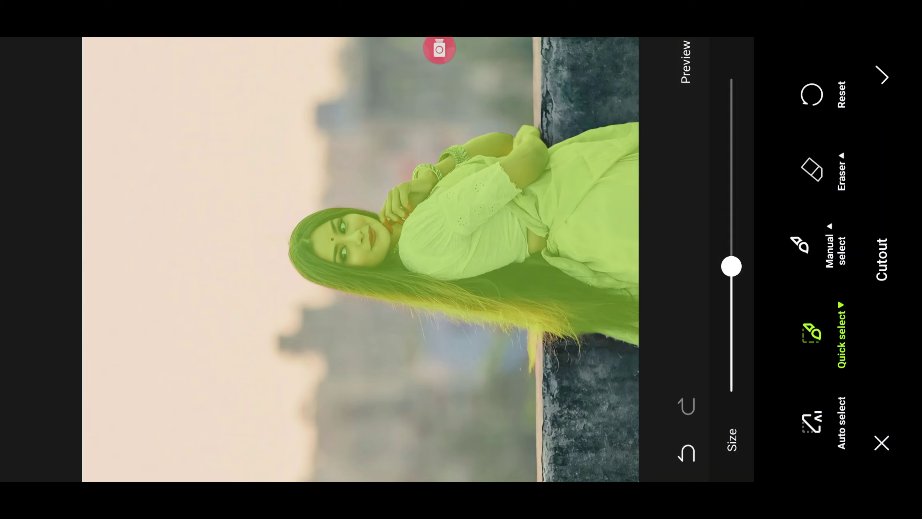
{"action": "left_click", "coordinate": [812, 170]}
{"action": "scroll", "coordinate": [508, 345], "scroll_direction": "up", "scroll_amount": 5}
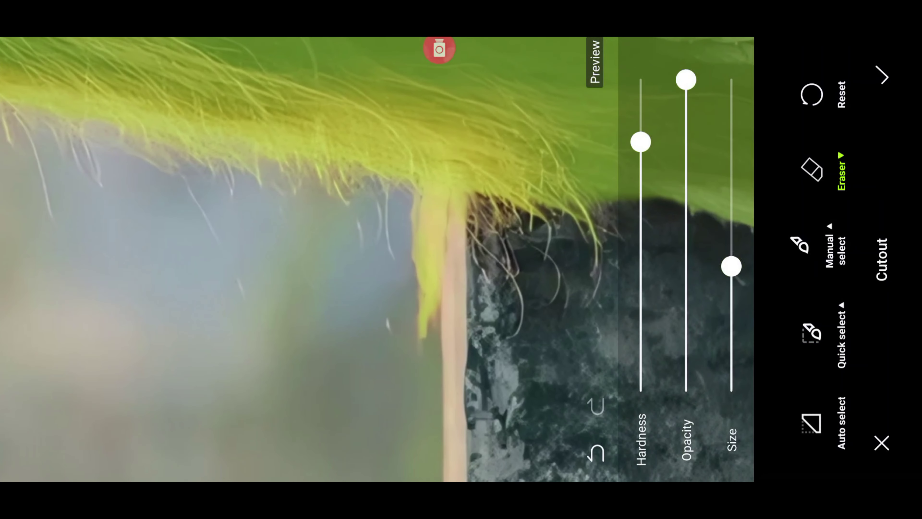
{"action": "mouse_move", "coordinate": [494, 246]}
{"action": "left_mouse_down"}
{"action": "mouse_move", "coordinate": [453, 280]}
{"action": "mouse_move", "coordinate": [492, 262]}
{"action": "mouse_move", "coordinate": [399, 310]}
{"action": "mouse_move", "coordinate": [239, 223]}
{"action": "left_mouse_up"}
{"action": "scroll", "coordinate": [363, 254], "scroll_direction": "down", "scroll_amount": 5}
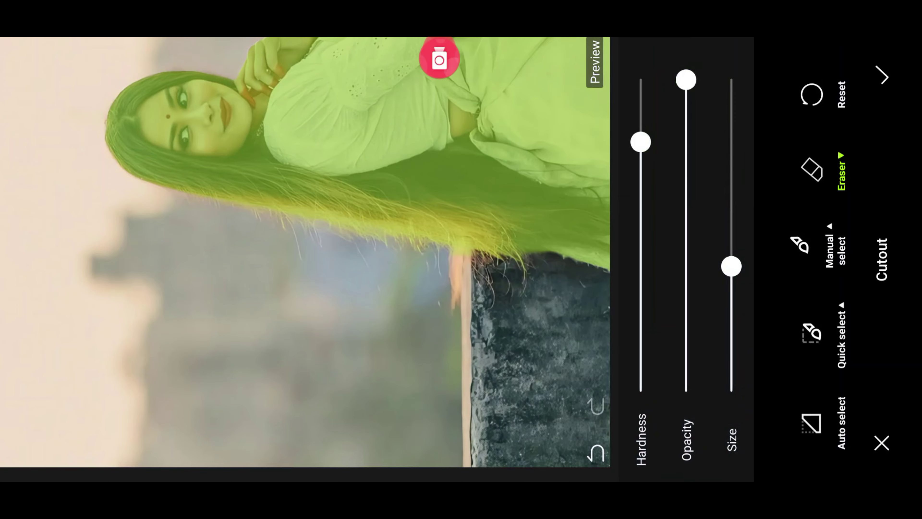
{"action": "left_click", "coordinate": [440, 58]}
{"action": "left_click", "coordinate": [464, 131]}
{"action": "mouse_move", "coordinate": [779, 79]}
{"action": "left_mouse_down"}
{"action": "mouse_move", "coordinate": [897, 90]}
{"action": "mouse_move", "coordinate": [831, 138]}
{"action": "left_mouse_up"}
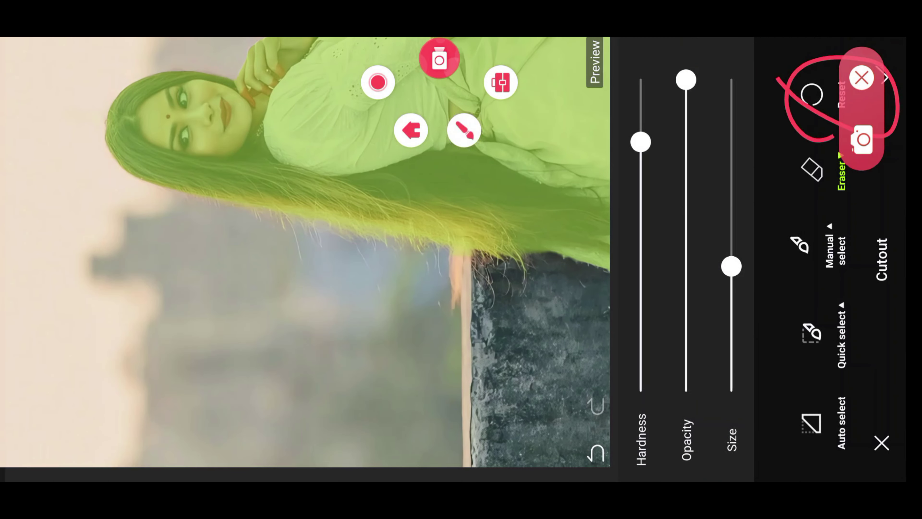
{"action": "left_click", "coordinate": [861, 77]}
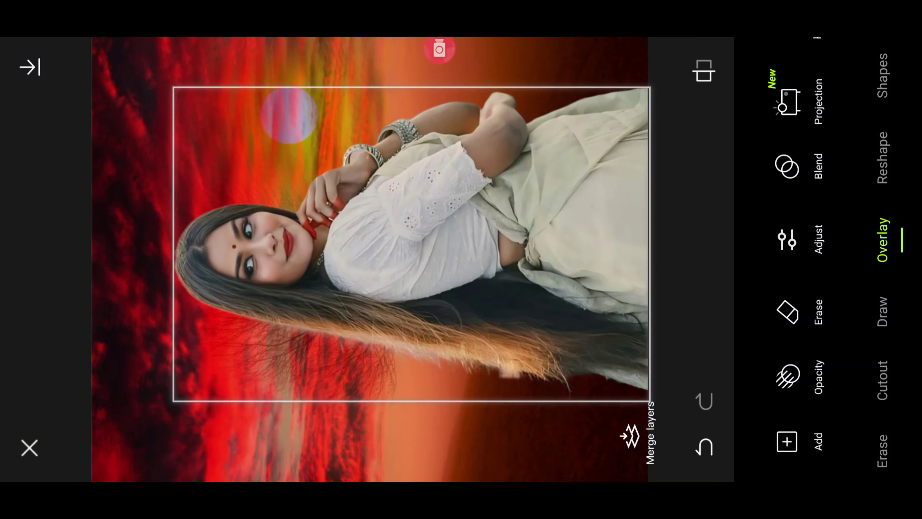
Step: Snap, slightly enlarge and nudge the woman cutout, then merge it with the sunset layer
{"action": "mouse_move", "coordinate": [411, 244]}
{"action": "left_mouse_down"}
{"action": "mouse_move", "coordinate": [411, 252]}
{"action": "mouse_move", "coordinate": [411, 242]}
{"action": "left_mouse_up"}
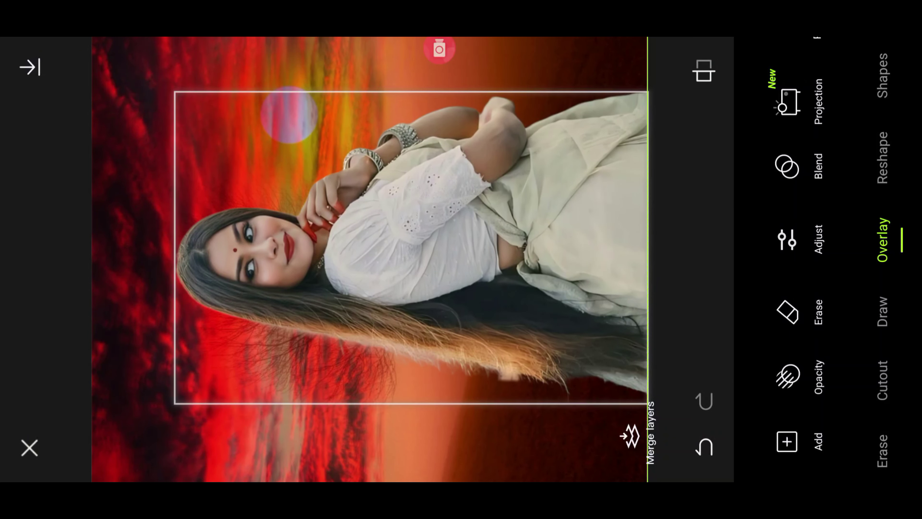
{"action": "left_click_drag", "start_coordinate": [648, 92], "coordinate": [658, 85]}
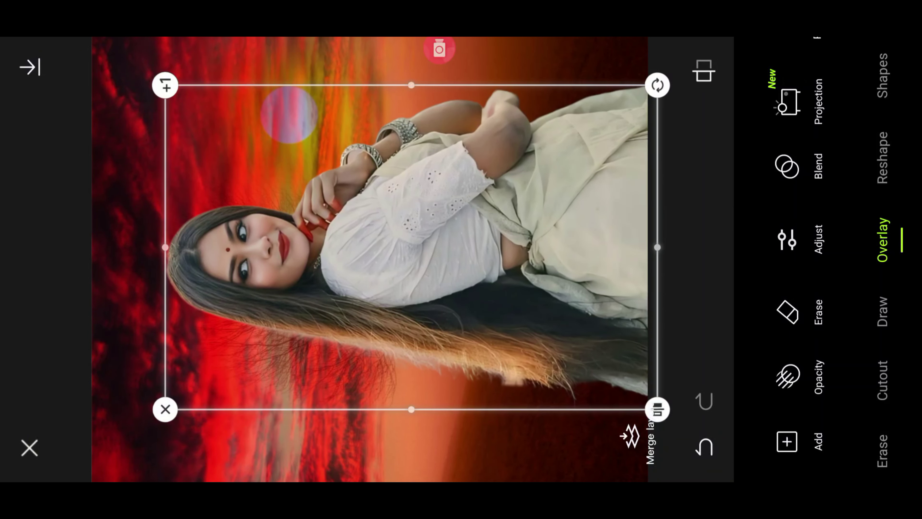
{"action": "left_click_drag", "start_coordinate": [412, 247], "coordinate": [401, 248]}
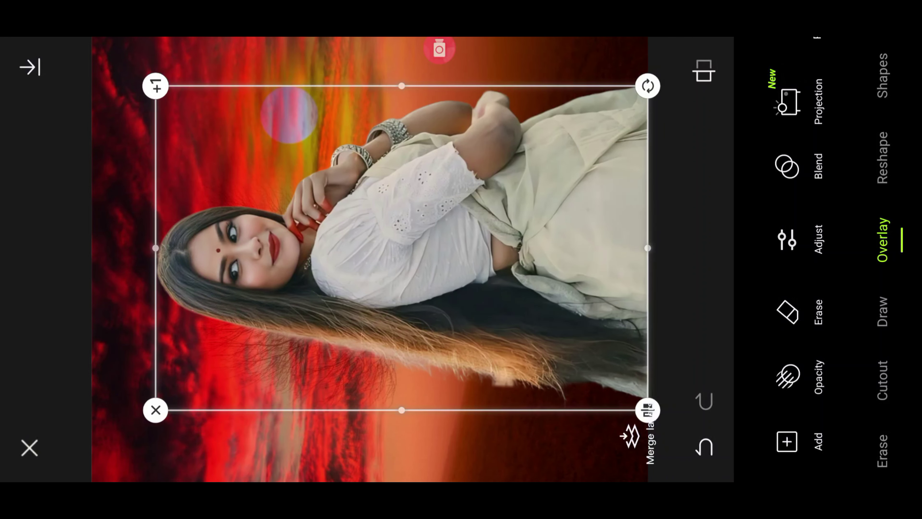
{"action": "left_click", "coordinate": [439, 49]}
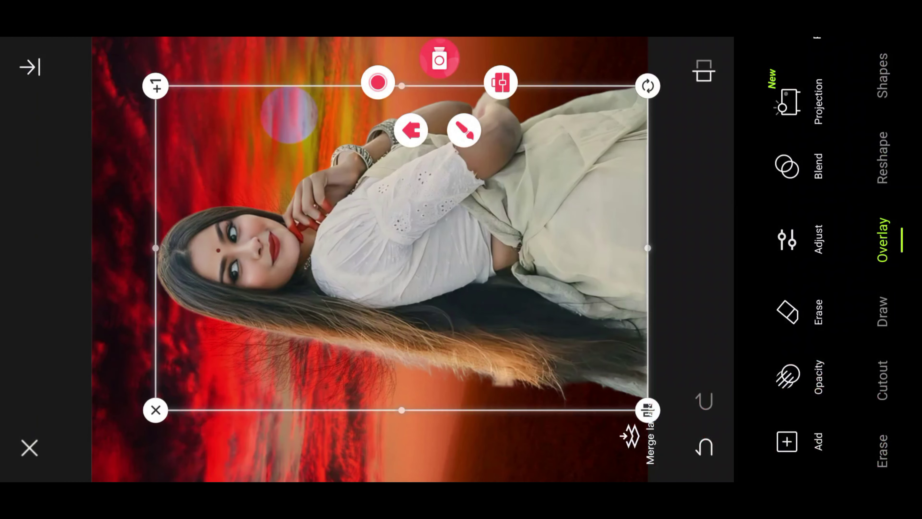
{"action": "left_click", "coordinate": [630, 436]}
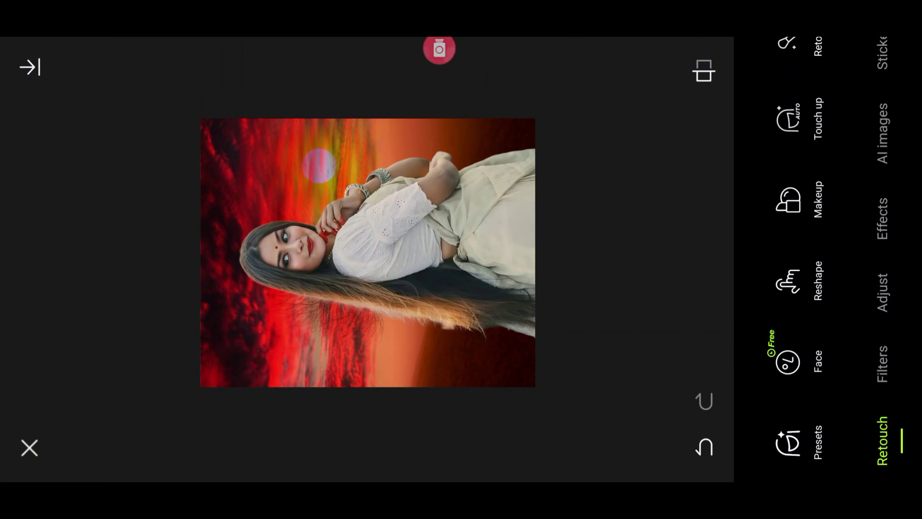
Step: Open Hypic's AI image filters for the merged composite
{"action": "scroll", "coordinate": [883, 254], "scroll_direction": "up", "scroll_amount": 3}
{"action": "scroll", "coordinate": [883, 255], "scroll_direction": "up", "scroll_amount": 3}
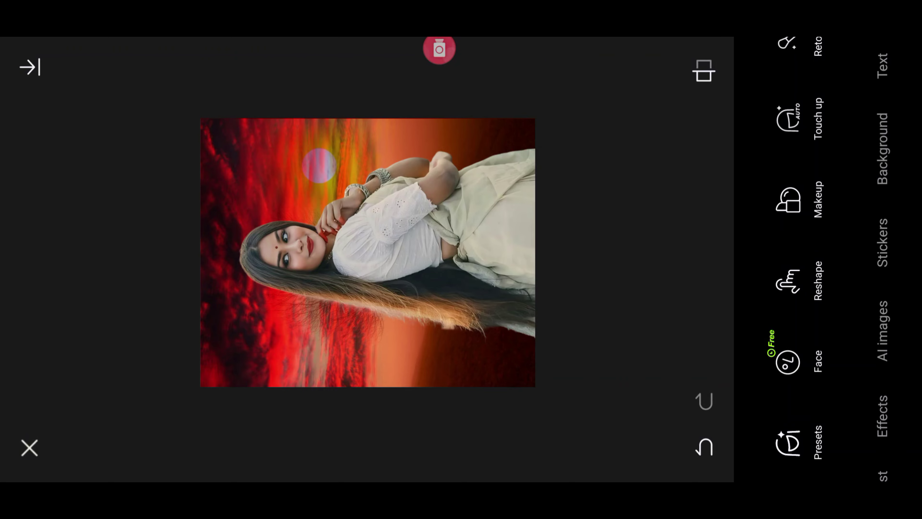
{"action": "left_click", "coordinate": [439, 49]}
{"action": "left_click", "coordinate": [464, 130]}
{"action": "mouse_move", "coordinate": [855, 285]}
{"action": "left_mouse_down"}
{"action": "mouse_move", "coordinate": [841, 305]}
{"action": "mouse_move", "coordinate": [846, 281]}
{"action": "left_mouse_up"}
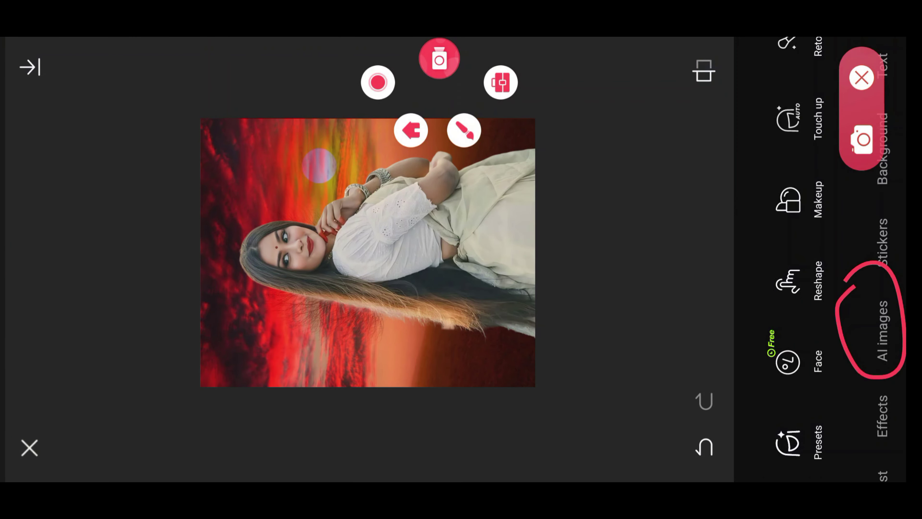
{"action": "left_click", "coordinate": [862, 77]}
{"action": "left_click", "coordinate": [882, 330]}
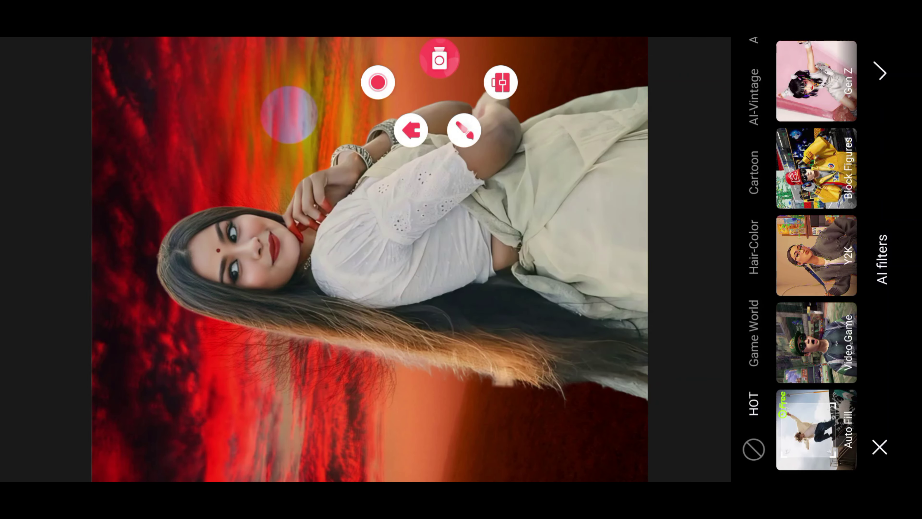
Step: Run Auto Fill to extend the field and dress, then close the AI filters
{"action": "left_click", "coordinate": [464, 130]}
{"action": "mouse_move", "coordinate": [799, 447]}
{"action": "left_mouse_down"}
{"action": "mouse_move", "coordinate": [866, 418]}
{"action": "mouse_move", "coordinate": [799, 445]}
{"action": "left_mouse_up"}
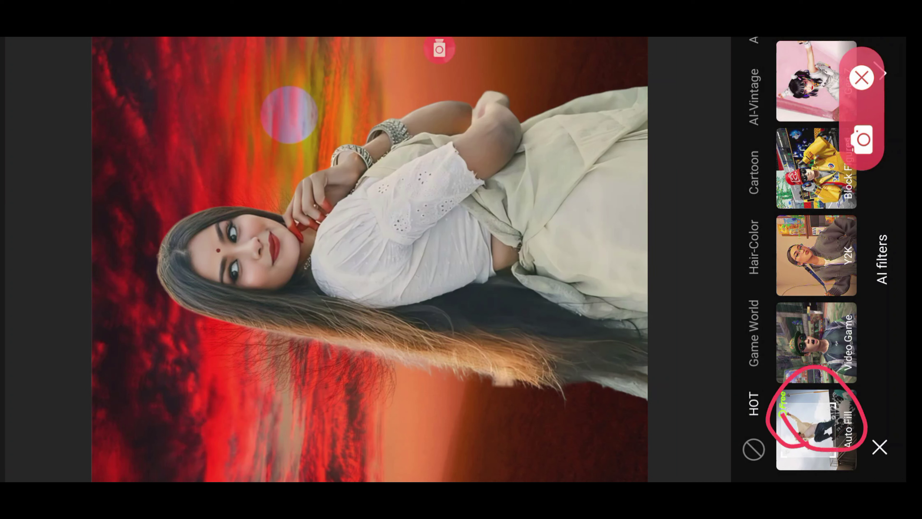
{"action": "left_click", "coordinate": [862, 77]}
{"action": "left_click", "coordinate": [816, 428]}
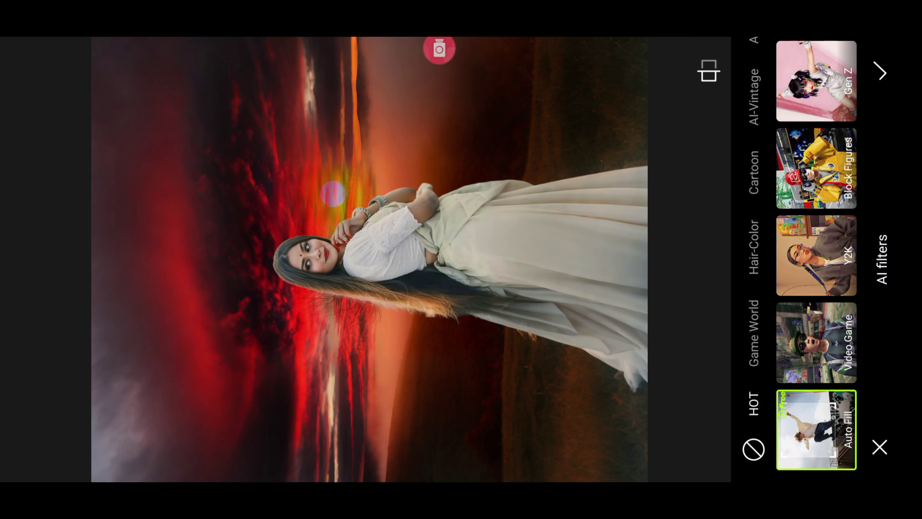
{"action": "left_click", "coordinate": [440, 49]}
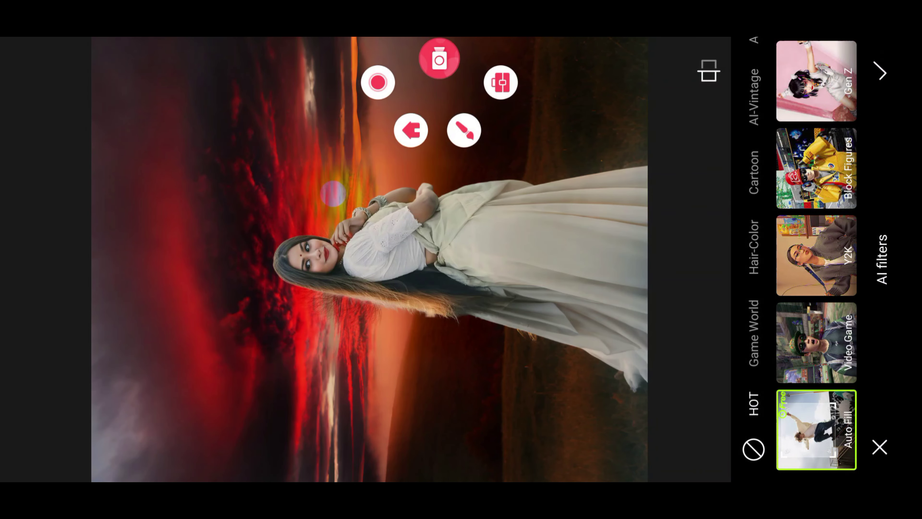
{"action": "left_click", "coordinate": [879, 447]}
Step: Export the finished woman-on-red-sunset portrait until Picture saved appears
{"action": "scroll", "coordinate": [363, 254], "scroll_direction": "up", "scroll_amount": 5}
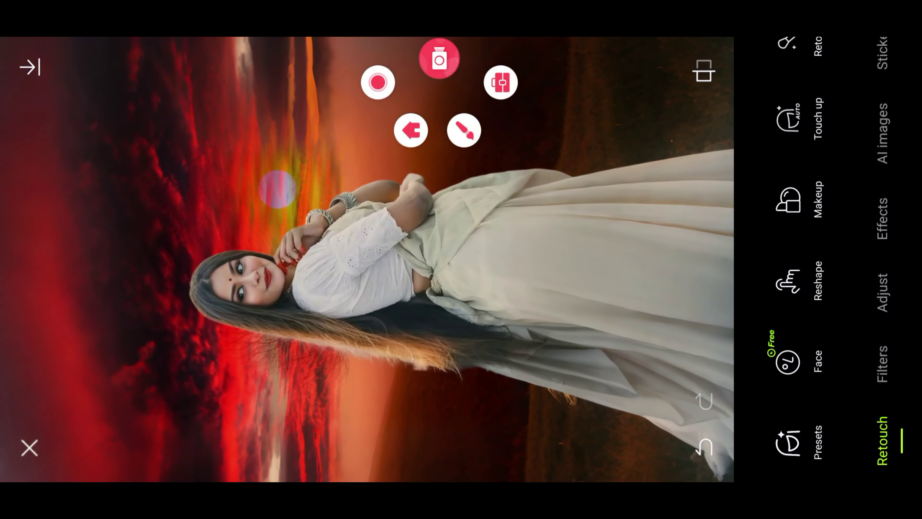
{"action": "scroll", "coordinate": [301, 202], "scroll_direction": "down", "scroll_amount": 5}
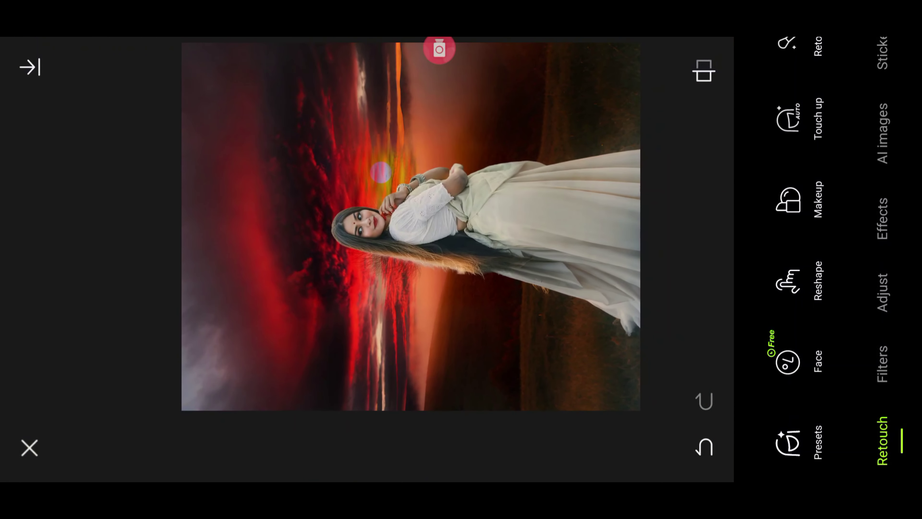
{"action": "left_click", "coordinate": [439, 50]}
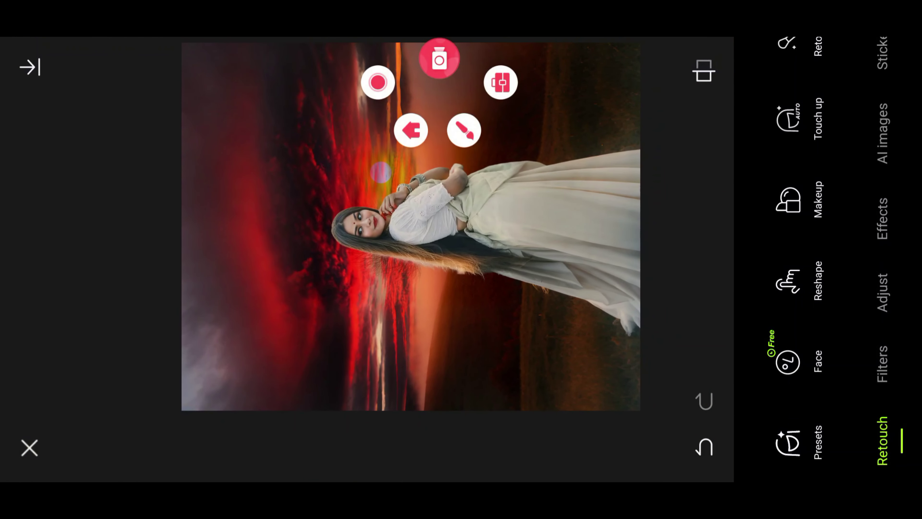
{"action": "left_click", "coordinate": [464, 130]}
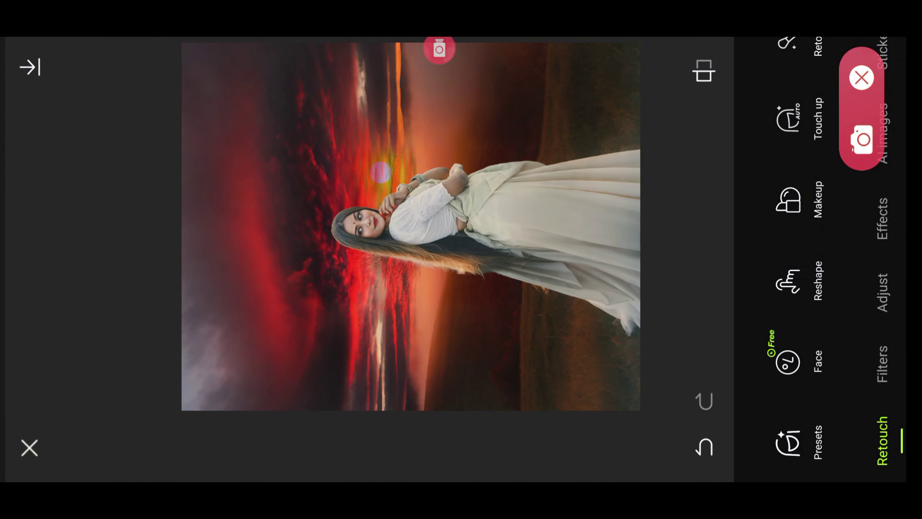
{"action": "mouse_move", "coordinate": [35, 115]}
{"action": "left_mouse_down"}
{"action": "mouse_move", "coordinate": [83, 49]}
{"action": "mouse_move", "coordinate": [85, 66]}
{"action": "left_mouse_up"}
{"action": "left_click", "coordinate": [862, 77]}
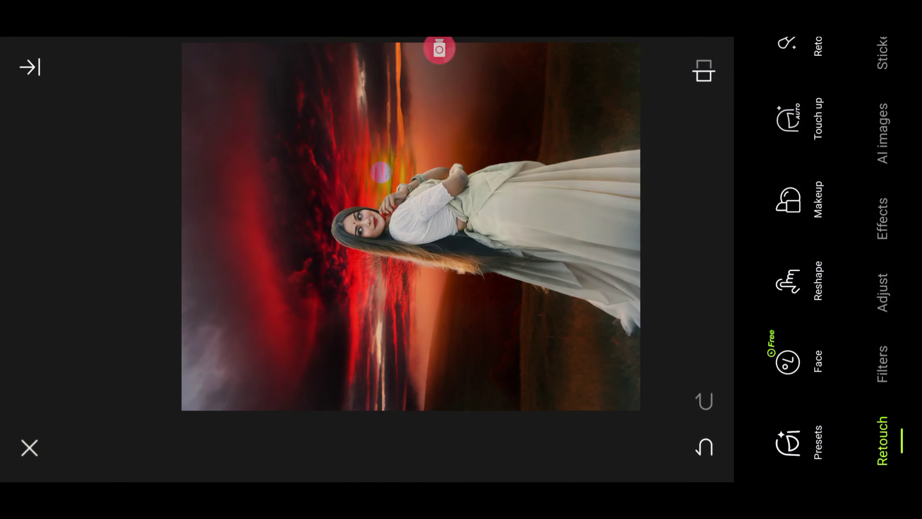
{"action": "left_click", "coordinate": [30, 67]}
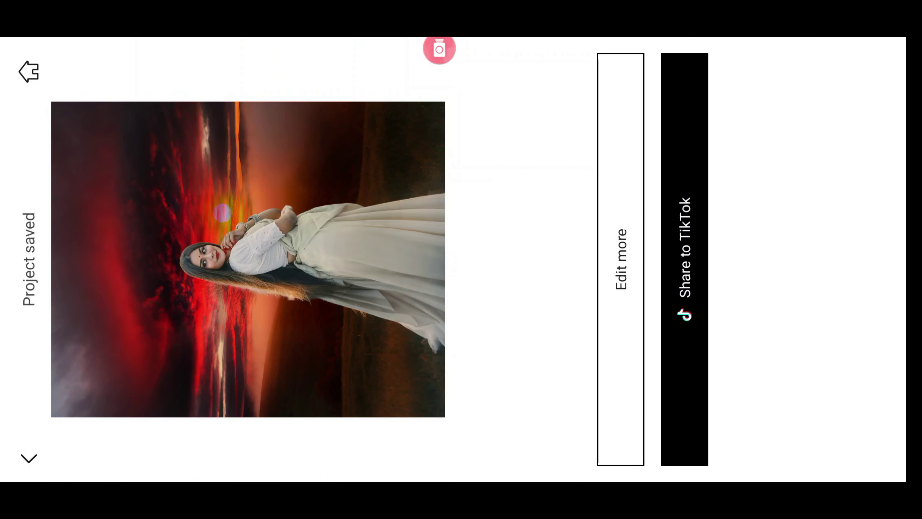
Step: Leave Hypic for the home screen and launch Octohide VPN
{"action": "left_click_drag", "start_coordinate": [915, 260], "coordinate": [617, 259]}
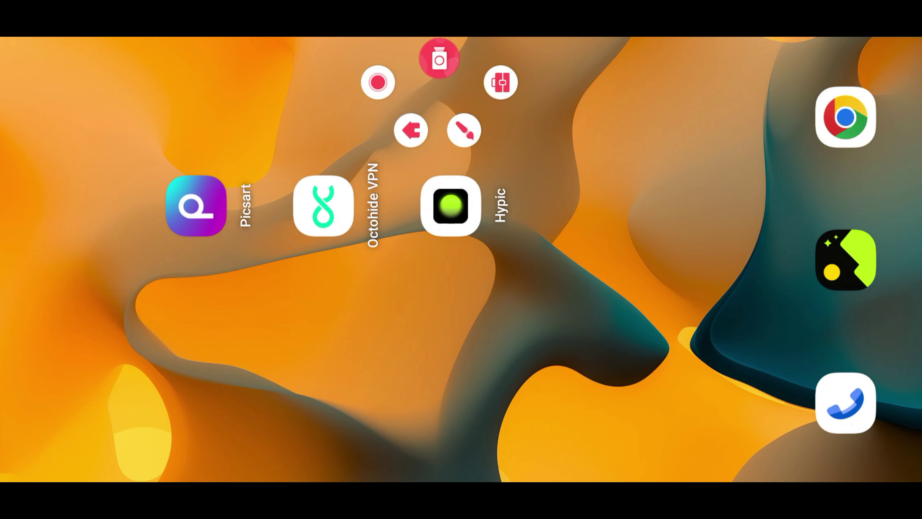
{"action": "left_click", "coordinate": [439, 58]}
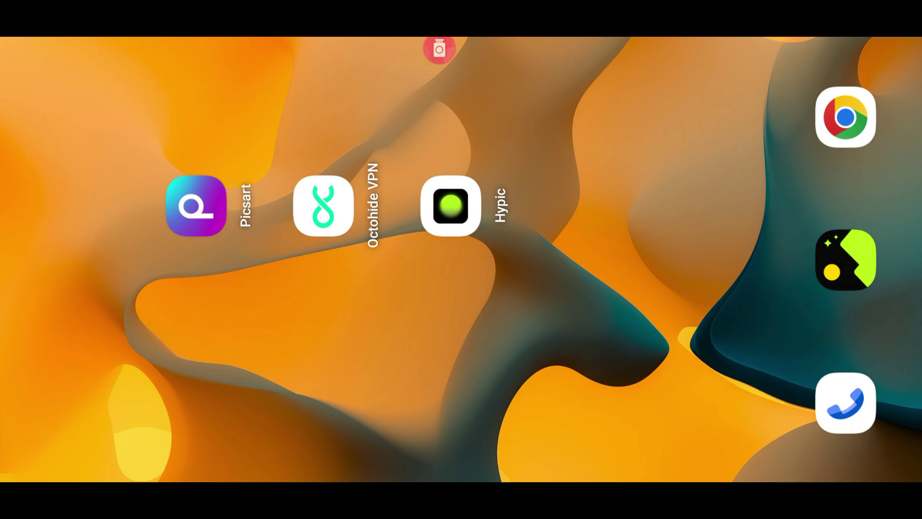
{"action": "left_click", "coordinate": [464, 130]}
{"action": "mouse_move", "coordinate": [329, 135]}
{"action": "left_mouse_down"}
{"action": "mouse_move", "coordinate": [330, 325]}
{"action": "mouse_move", "coordinate": [351, 265]}
{"action": "mouse_move", "coordinate": [395, 267]}
{"action": "left_mouse_up"}
{"action": "left_click", "coordinate": [862, 77]}
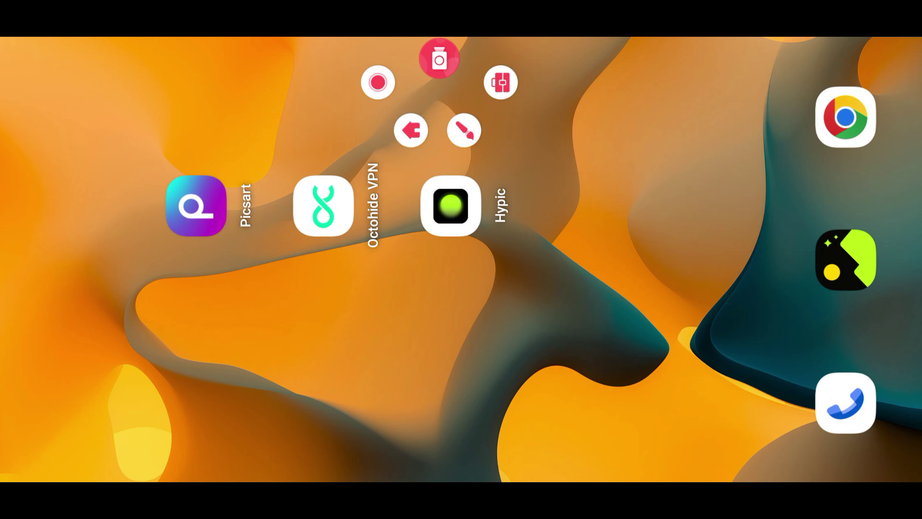
{"action": "left_click", "coordinate": [323, 206]}
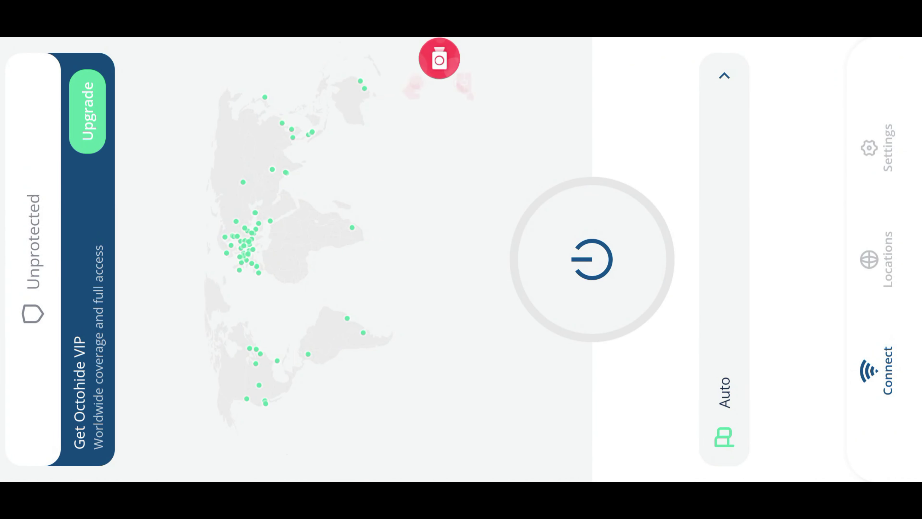
Step: Connect the VPN to an automatic United Kingdom server and return home
{"action": "left_click", "coordinate": [464, 131]}
{"action": "mouse_move", "coordinate": [459, 236]}
{"action": "left_mouse_down"}
{"action": "mouse_move", "coordinate": [586, 381]}
{"action": "mouse_move", "coordinate": [635, 341]}
{"action": "left_mouse_up"}
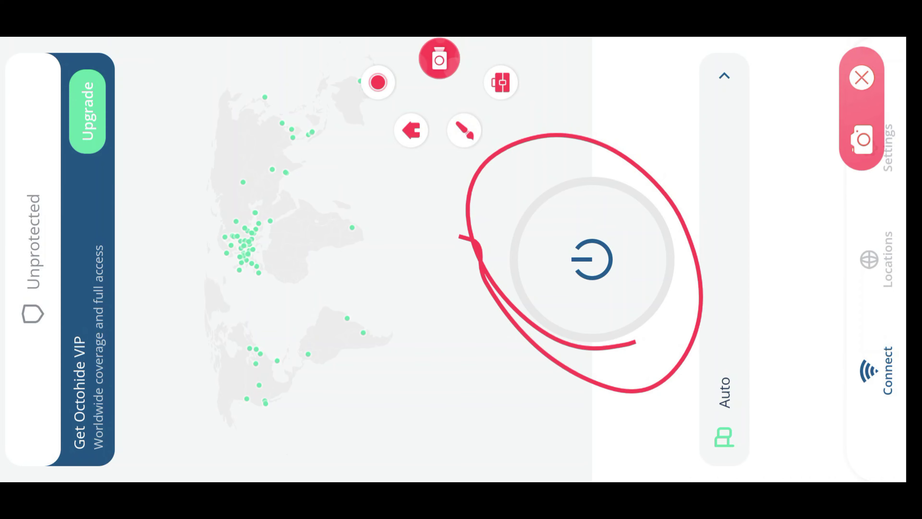
{"action": "left_click", "coordinate": [862, 78]}
{"action": "left_click", "coordinate": [592, 259]}
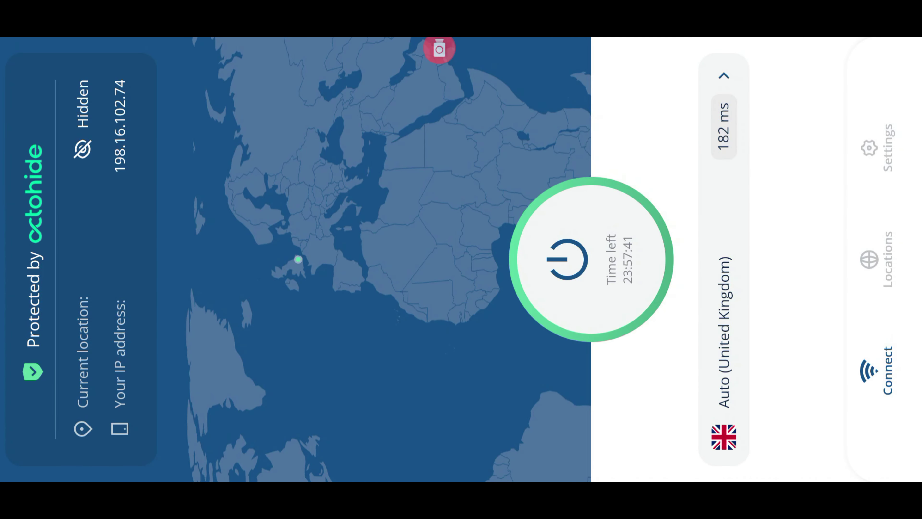
{"action": "left_click_drag", "start_coordinate": [915, 259], "coordinate": [690, 259]}
{"action": "left_click", "coordinate": [439, 49]}
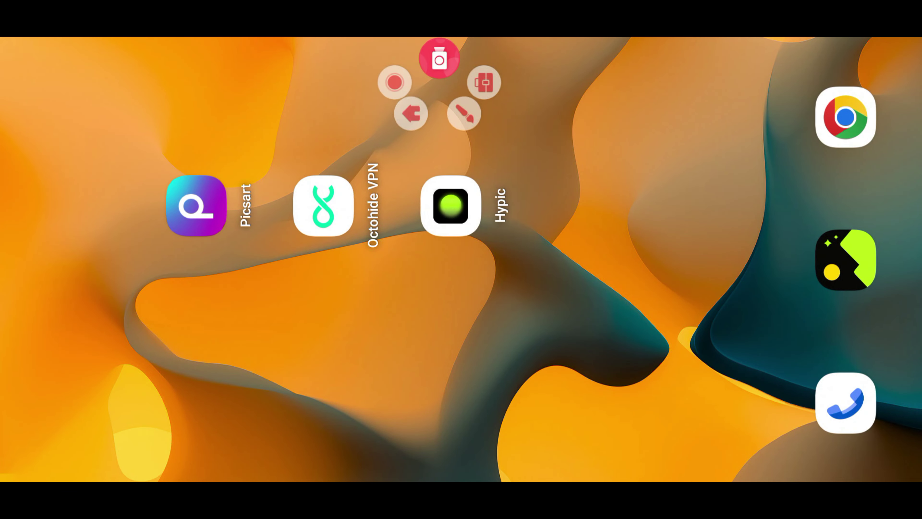
{"action": "left_click", "coordinate": [464, 130]}
{"action": "left_click_drag", "start_coordinate": [775, 69], "coordinate": [806, 186]}
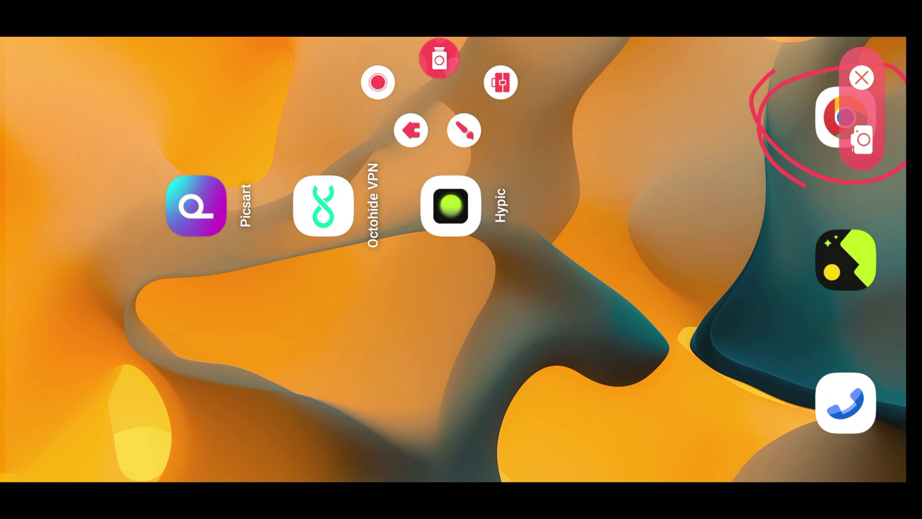
Step: Launch Google Chrome
{"action": "left_click", "coordinate": [862, 78]}
{"action": "left_click", "coordinate": [845, 117]}
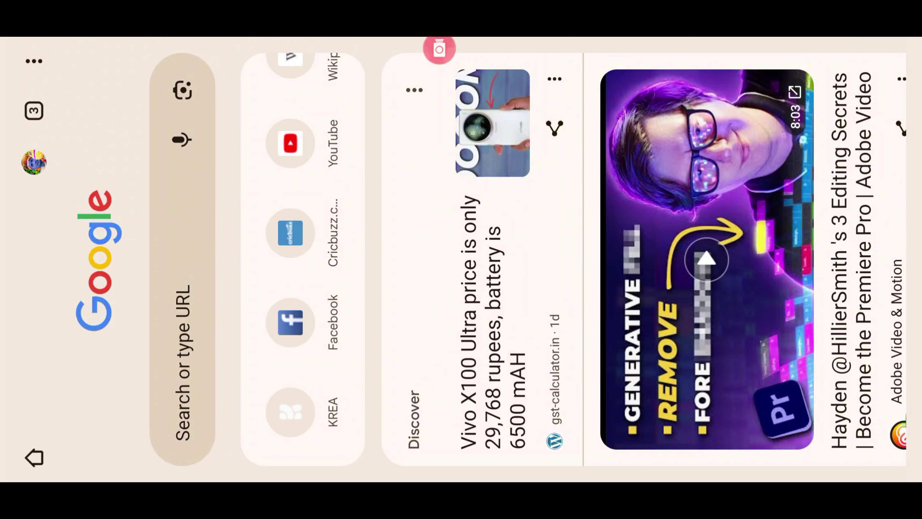
{"action": "left_click", "coordinate": [440, 49]}
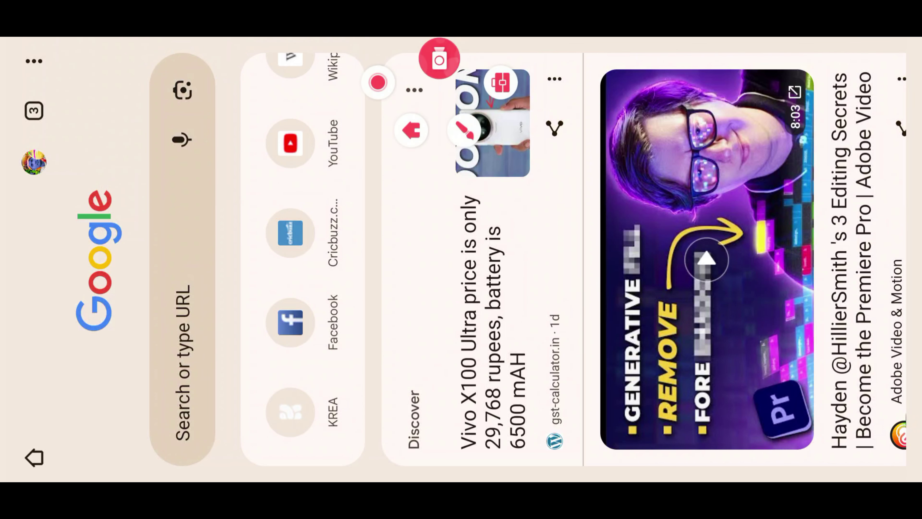
{"action": "left_click", "coordinate": [464, 130]}
{"action": "mouse_move", "coordinate": [121, 208]}
{"action": "left_mouse_down"}
{"action": "mouse_move", "coordinate": [259, 284]}
{"action": "mouse_move", "coordinate": [182, 283]}
{"action": "left_mouse_up"}
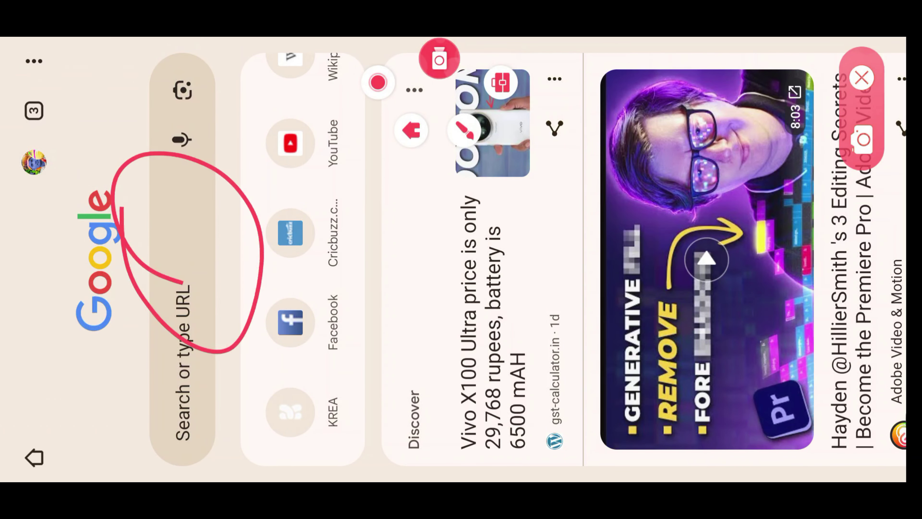
{"action": "left_click", "coordinate": [861, 78]}
Step: Search Google for 'krea ai' and open the KREA result at krea.ai/home
{"action": "left_click", "coordinate": [182, 364]}
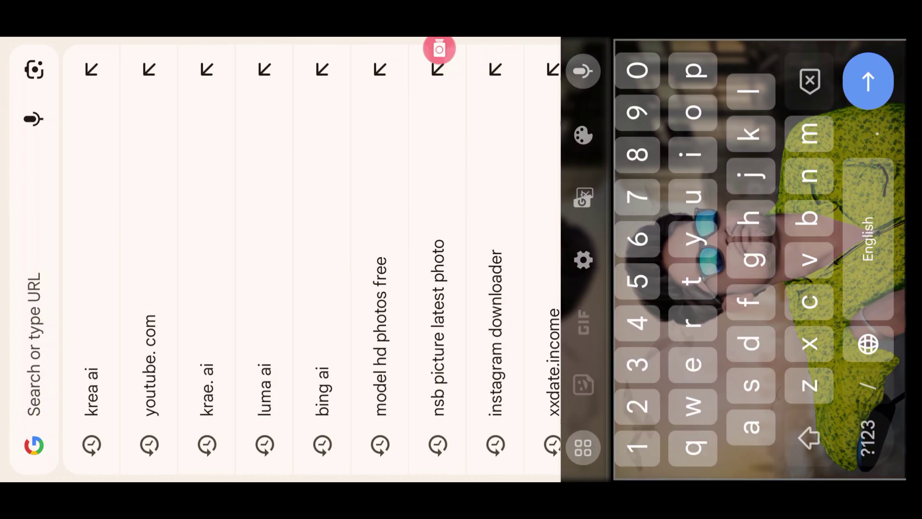
{"action": "left_click", "coordinate": [751, 133]}
{"action": "type", "text": "re"}
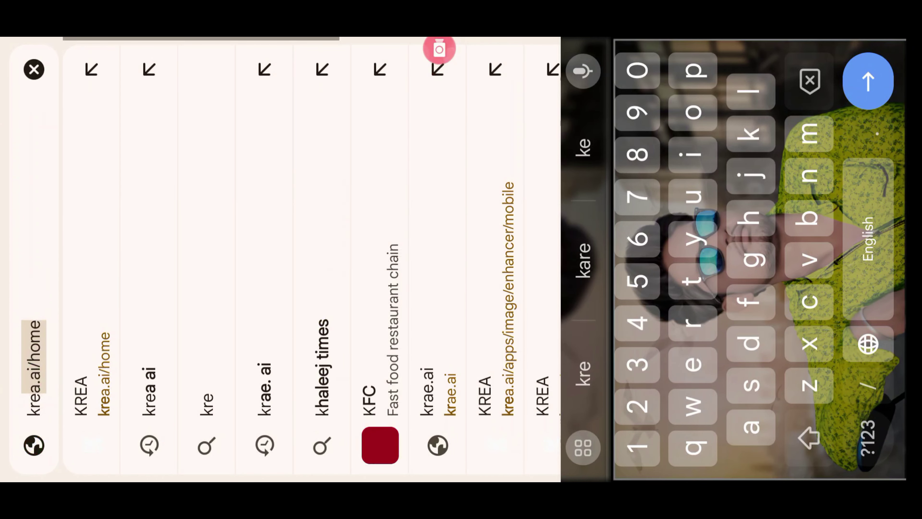
{"action": "type", "text": "a a"}
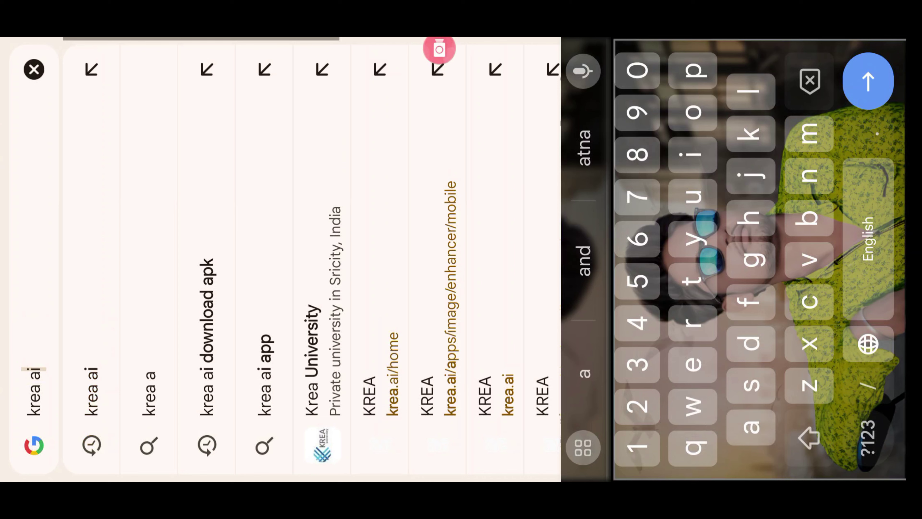
{"action": "type", "text": "i"}
{"action": "key", "text": "Return"}
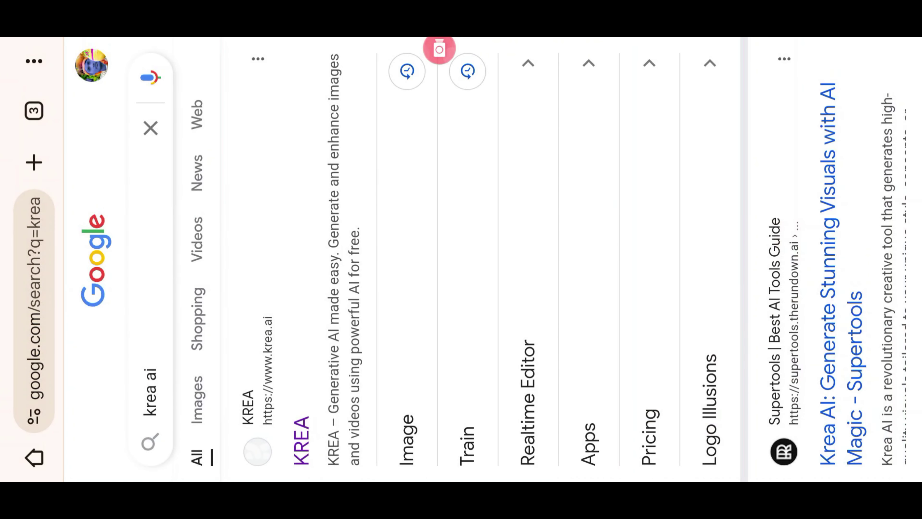
{"action": "left_click", "coordinate": [439, 49]}
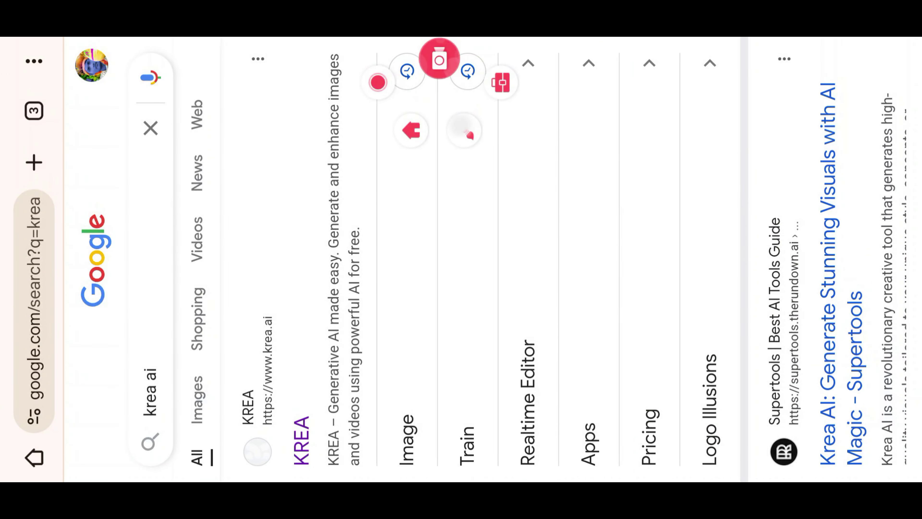
{"action": "left_click", "coordinate": [465, 131]}
{"action": "left_click_drag", "start_coordinate": [304, 374], "coordinate": [321, 368]}
{"action": "left_click_drag", "start_coordinate": [432, 364], "coordinate": [450, 371]}
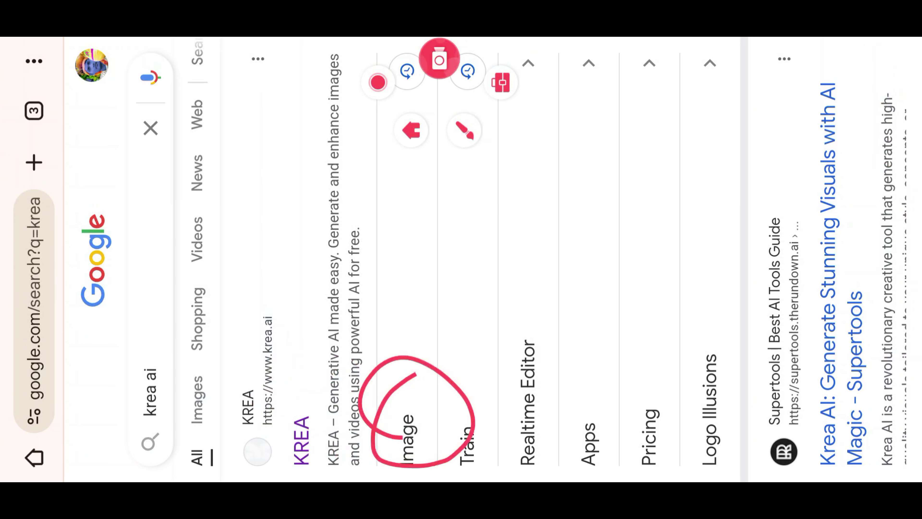
{"action": "left_click", "coordinate": [302, 440]}
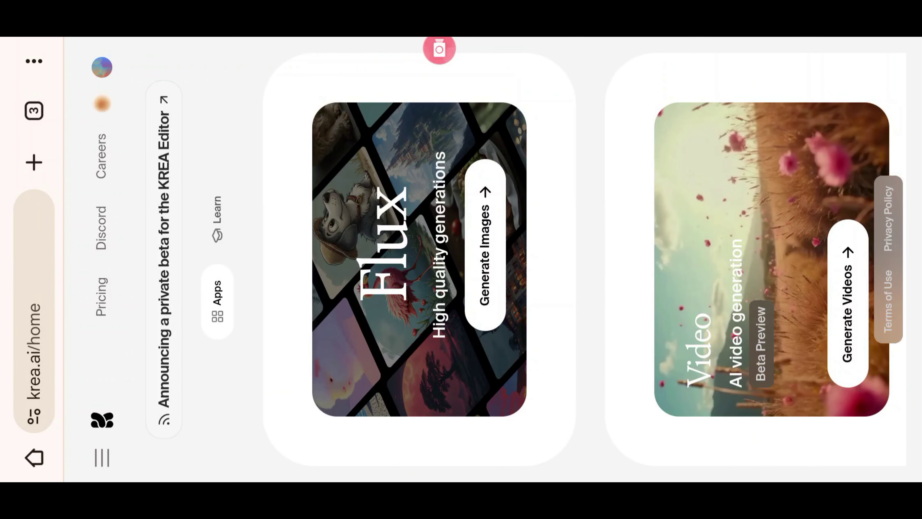
Step: Scroll the KREA home page until the Enhancer card with Upscale & Enhance shows
{"action": "left_click", "coordinate": [440, 49]}
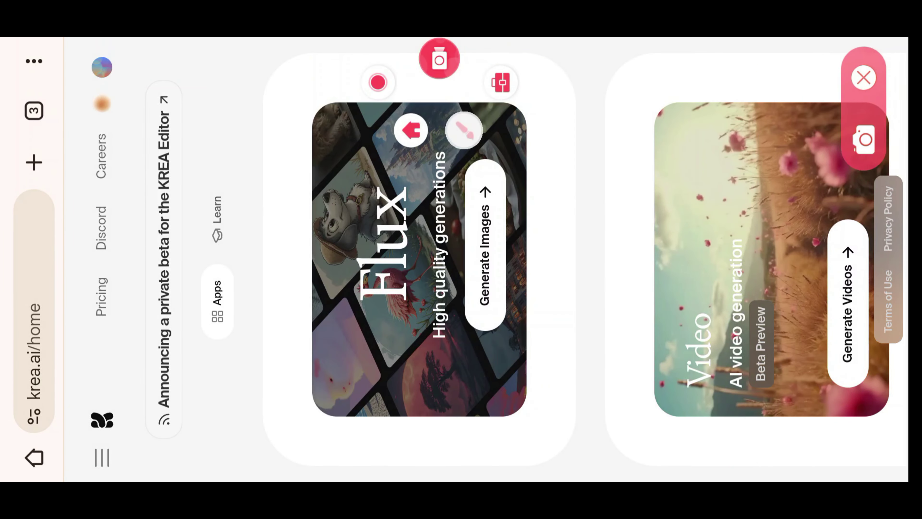
{"action": "left_click", "coordinate": [464, 130]}
{"action": "mouse_move", "coordinate": [75, 56]}
{"action": "left_mouse_down"}
{"action": "mouse_move", "coordinate": [159, 74]}
{"action": "mouse_move", "coordinate": [140, 116]}
{"action": "left_mouse_up"}
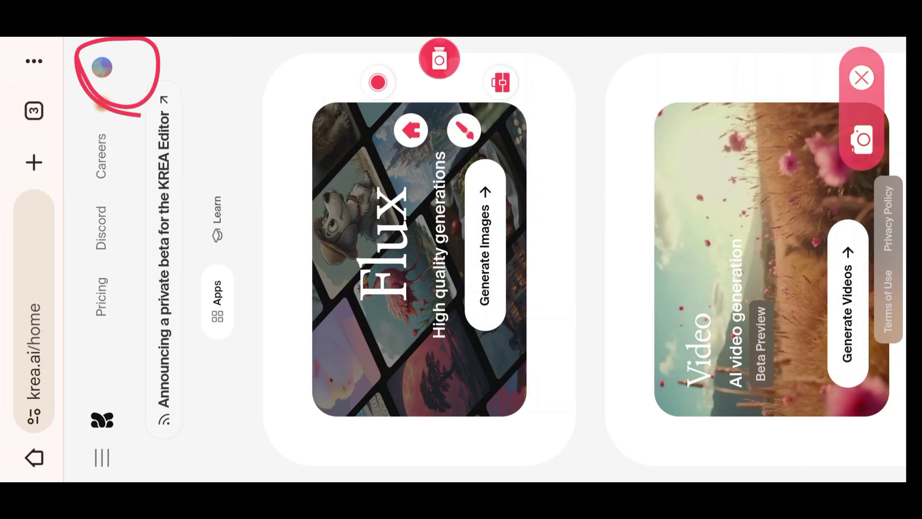
{"action": "left_click", "coordinate": [862, 77]}
{"action": "scroll", "coordinate": [462, 254], "scroll_direction": "down", "scroll_amount": 10}
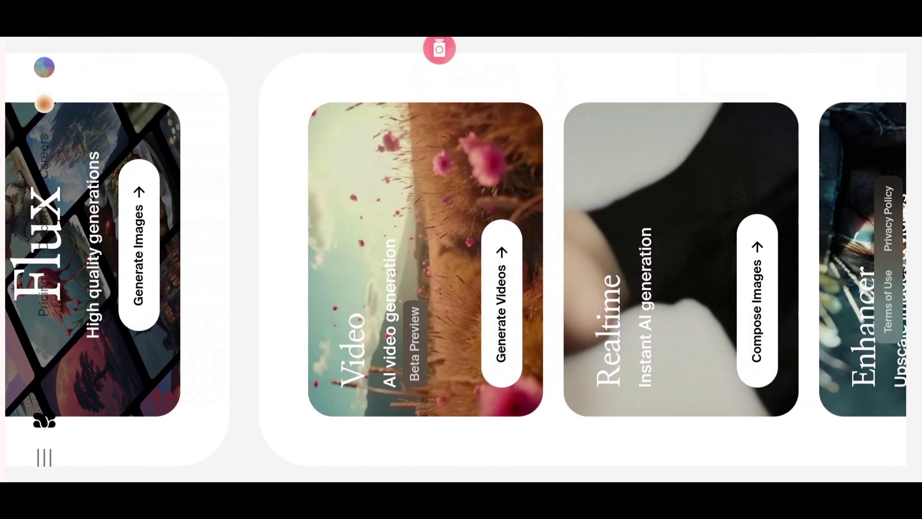
{"action": "scroll", "coordinate": [512, 317], "scroll_direction": "down", "scroll_amount": 10}
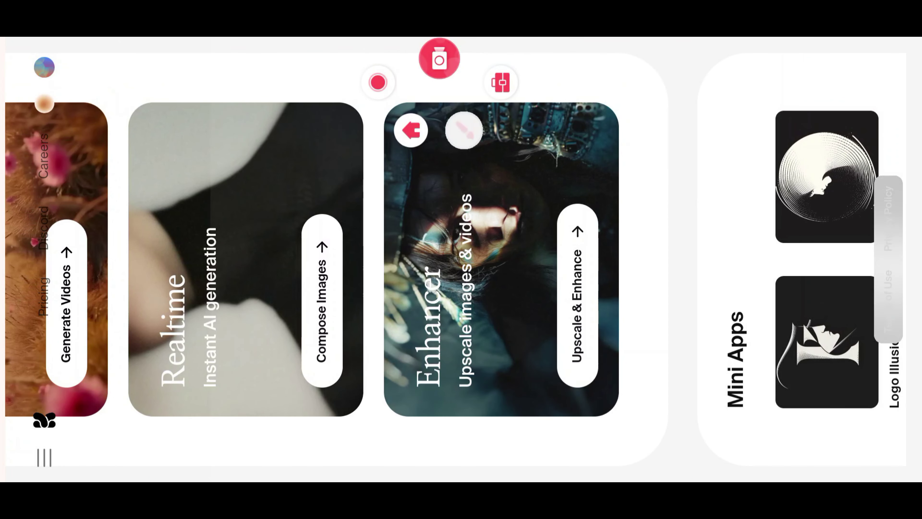
{"action": "mouse_move", "coordinate": [543, 215]}
{"action": "left_mouse_down"}
{"action": "mouse_move", "coordinate": [532, 134]}
{"action": "mouse_move", "coordinate": [601, 351]}
{"action": "left_mouse_up"}
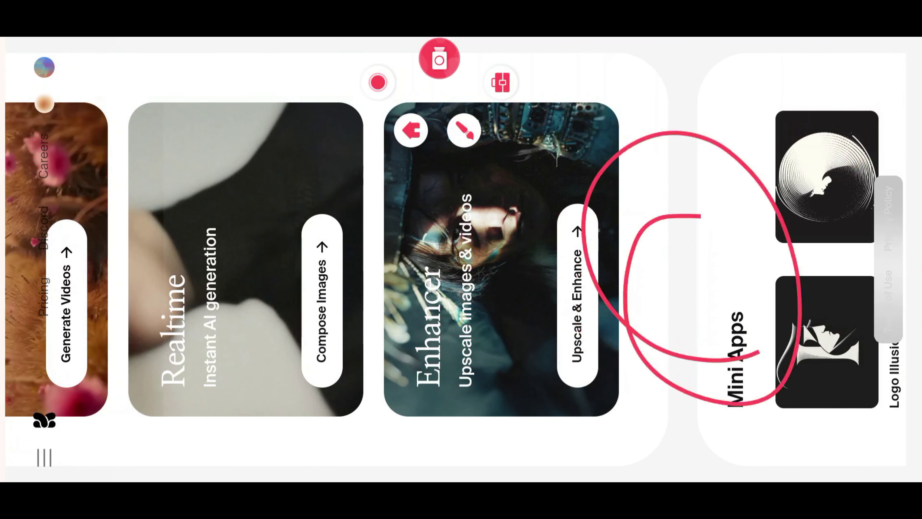
Step: Open the Enhancer and upload the woman-in-white sunset photo
{"action": "left_click", "coordinate": [522, 256]}
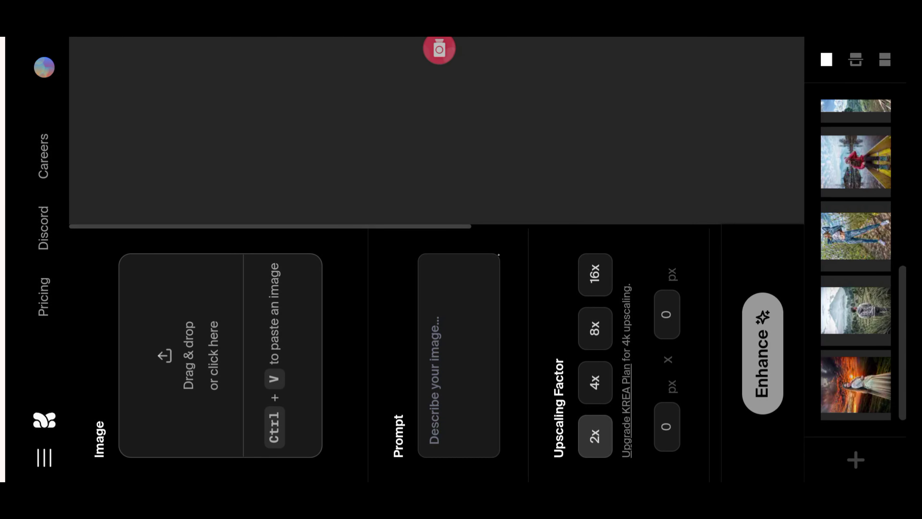
{"action": "left_click", "coordinate": [439, 49]}
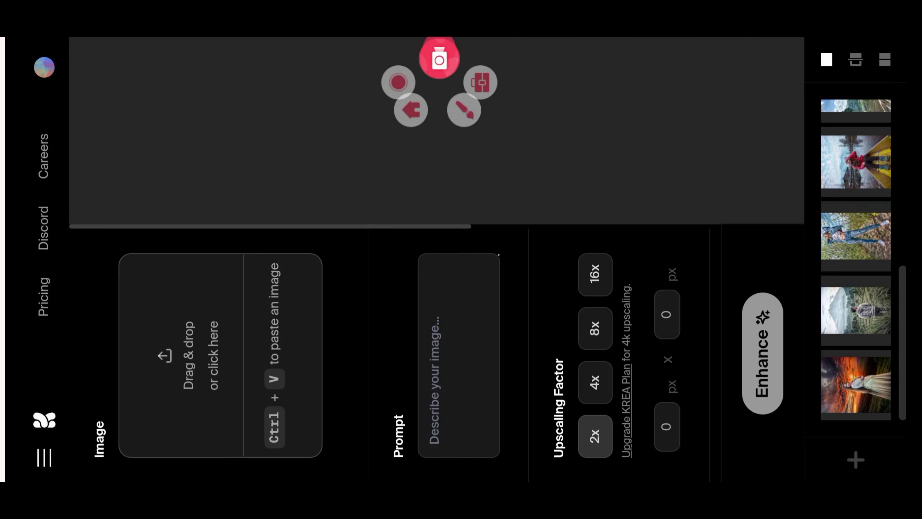
{"action": "left_click", "coordinate": [464, 130]}
{"action": "mouse_move", "coordinate": [187, 305]}
{"action": "left_mouse_down"}
{"action": "mouse_move", "coordinate": [251, 241]}
{"action": "mouse_move", "coordinate": [277, 388]}
{"action": "left_mouse_up"}
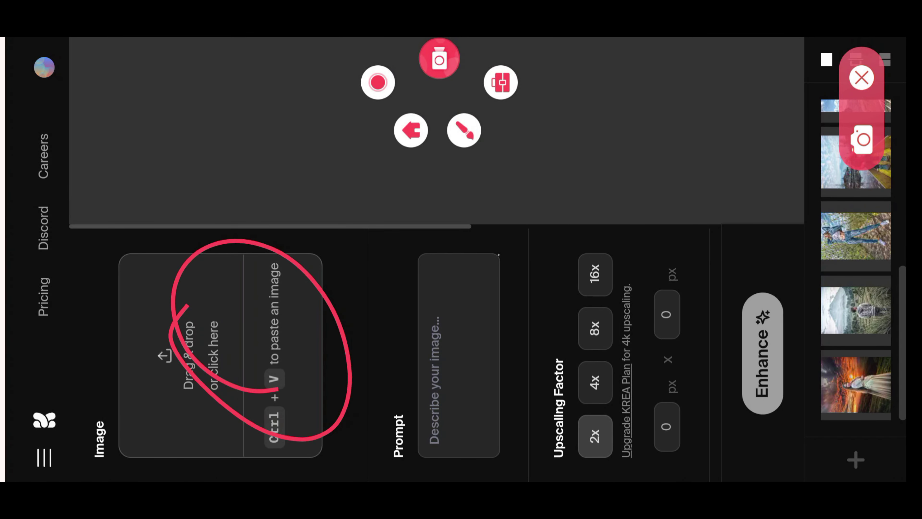
{"action": "left_click", "coordinate": [862, 77]}
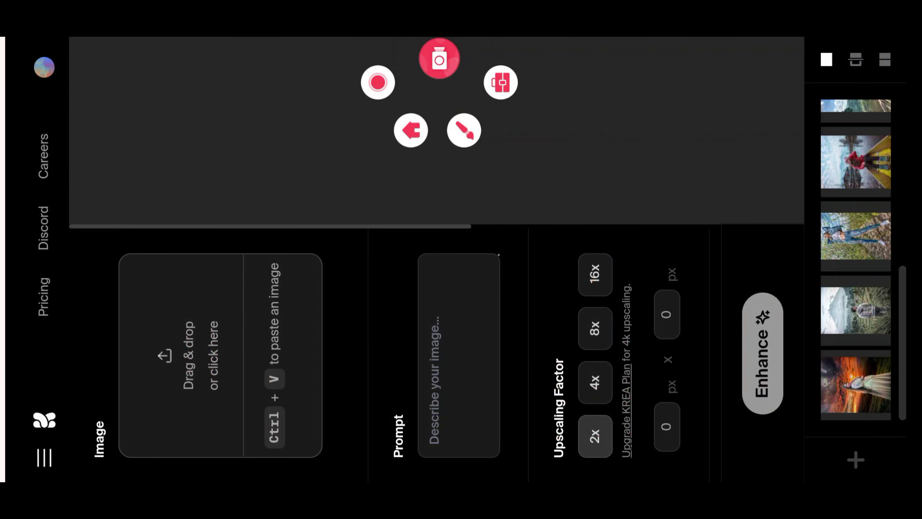
{"action": "left_click", "coordinate": [218, 356]}
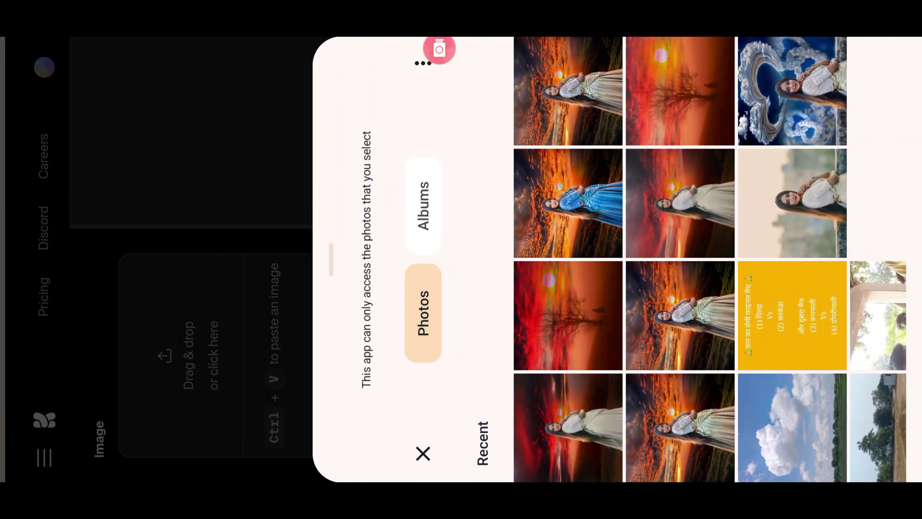
{"action": "left_click", "coordinate": [568, 429]}
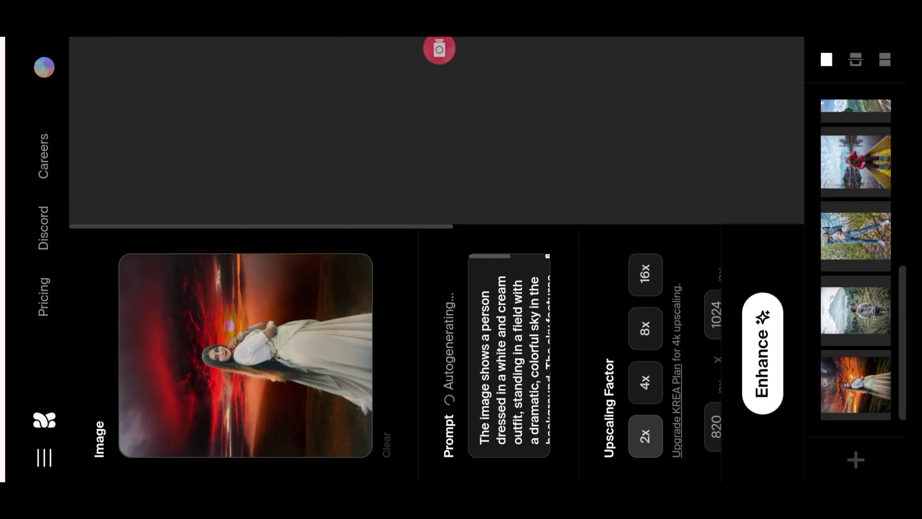
Step: Set the upscaling factor to 16x and run Enhance on the photo
{"action": "left_click", "coordinate": [440, 49]}
{"action": "left_click", "coordinate": [464, 130]}
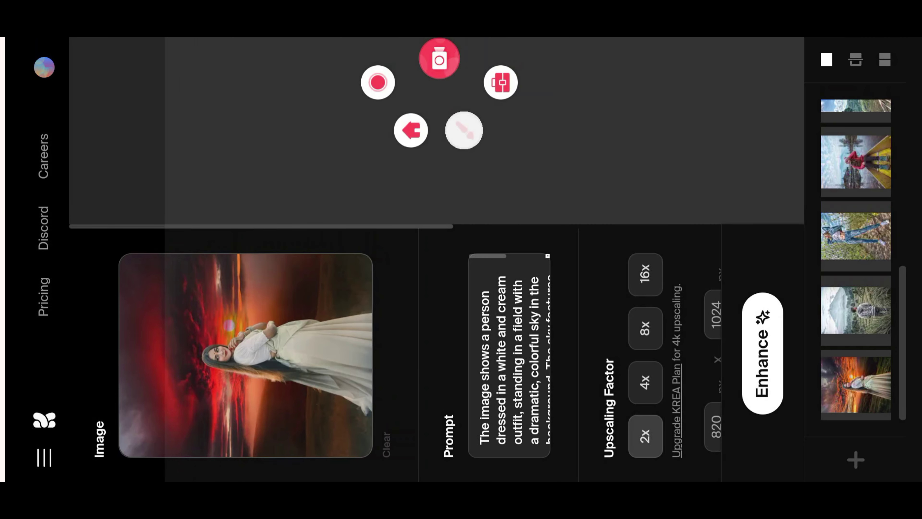
{"action": "left_click_drag", "start_coordinate": [414, 309], "coordinate": [483, 345]}
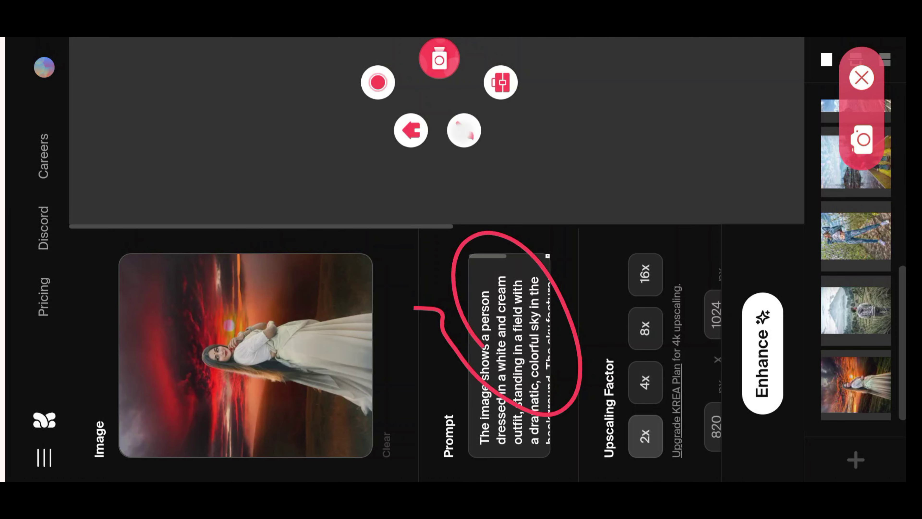
{"action": "mouse_move", "coordinate": [602, 342]}
{"action": "left_mouse_down"}
{"action": "mouse_move", "coordinate": [636, 448]}
{"action": "mouse_move", "coordinate": [572, 305]}
{"action": "left_mouse_up"}
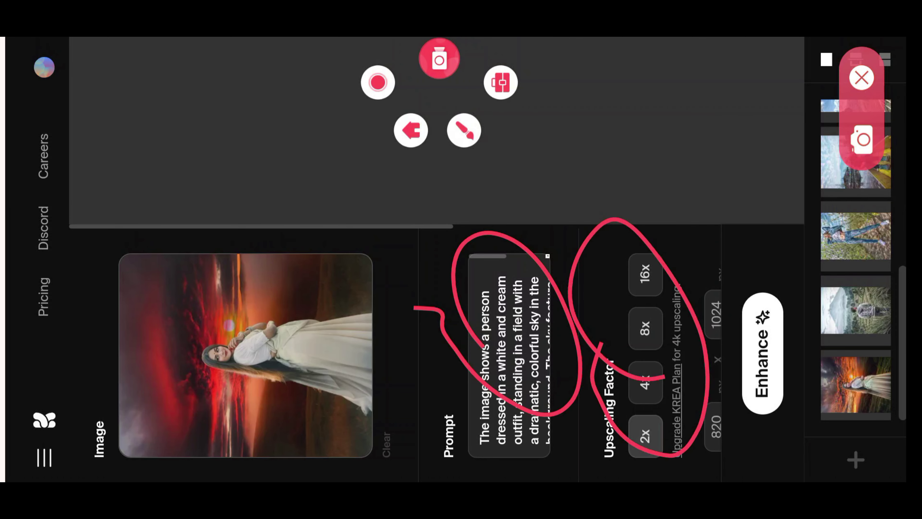
{"action": "left_click", "coordinate": [861, 77]}
{"action": "left_click", "coordinate": [464, 130]}
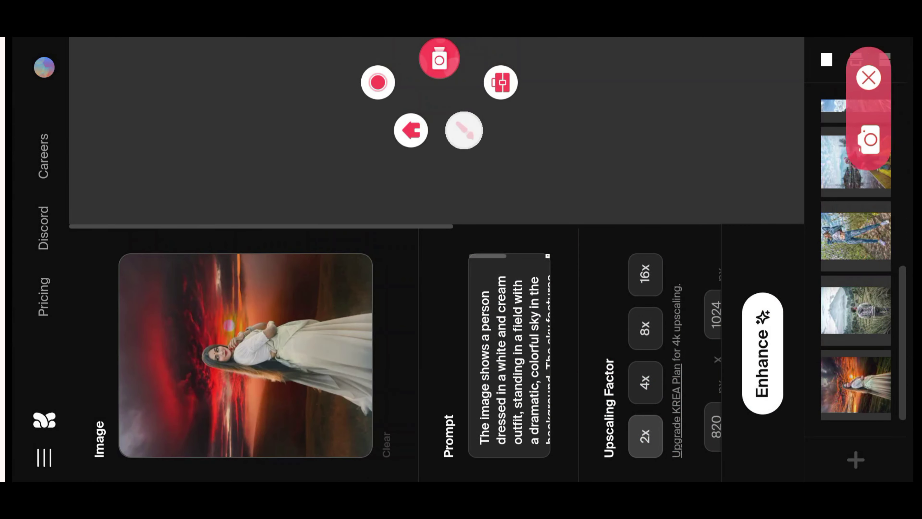
{"action": "left_click_drag", "start_coordinate": [600, 265], "coordinate": [668, 312]}
{"action": "left_click", "coordinate": [862, 77]}
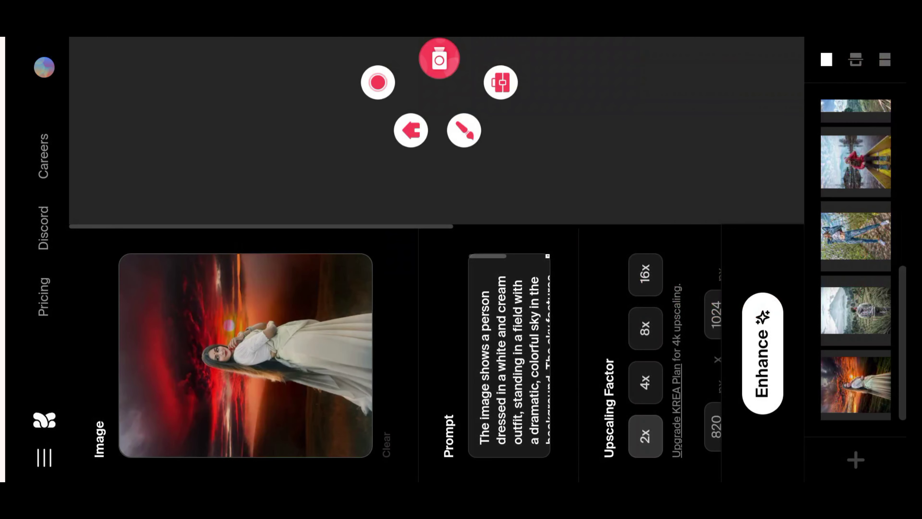
{"action": "left_click", "coordinate": [645, 274]}
{"action": "left_click", "coordinate": [763, 353]}
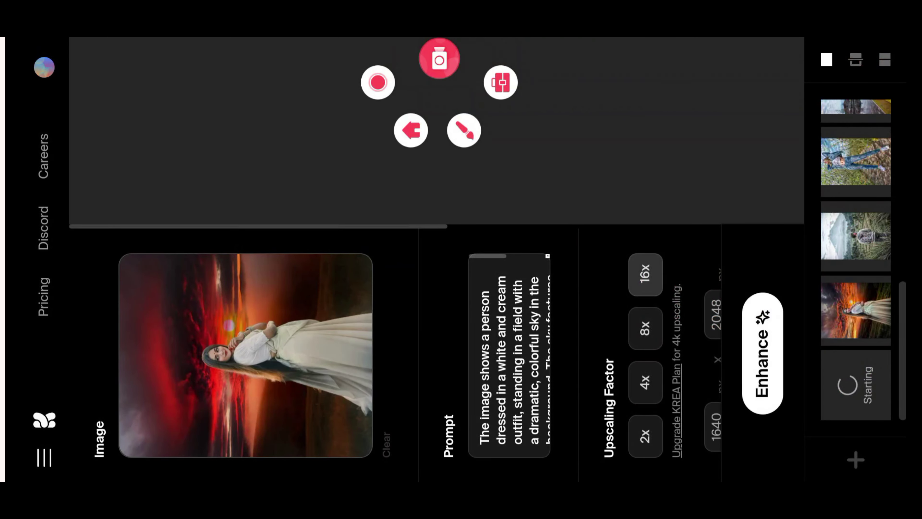
{"action": "left_click", "coordinate": [439, 58]}
{"action": "left_click", "coordinate": [464, 130]}
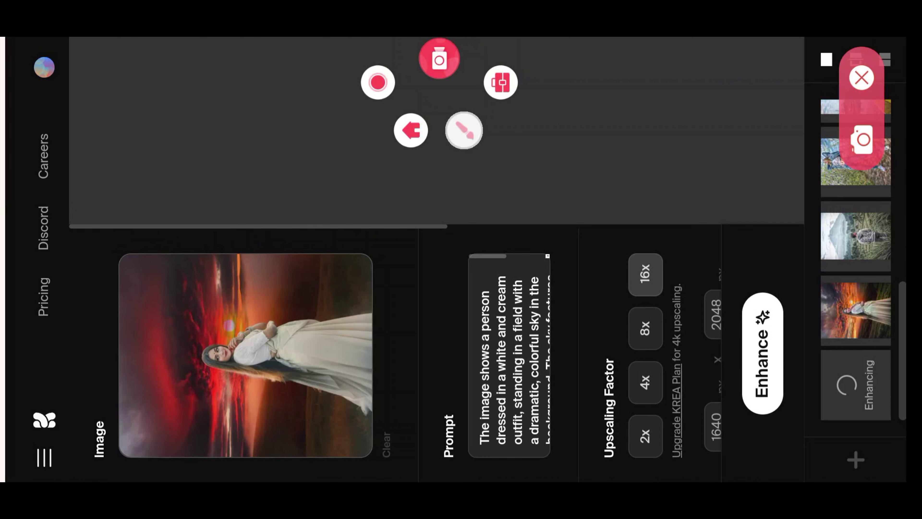
{"action": "mouse_move", "coordinate": [812, 352]}
{"action": "left_mouse_down"}
{"action": "mouse_move", "coordinate": [904, 407]}
{"action": "mouse_move", "coordinate": [872, 439]}
{"action": "left_mouse_up"}
{"action": "left_click", "coordinate": [862, 77]}
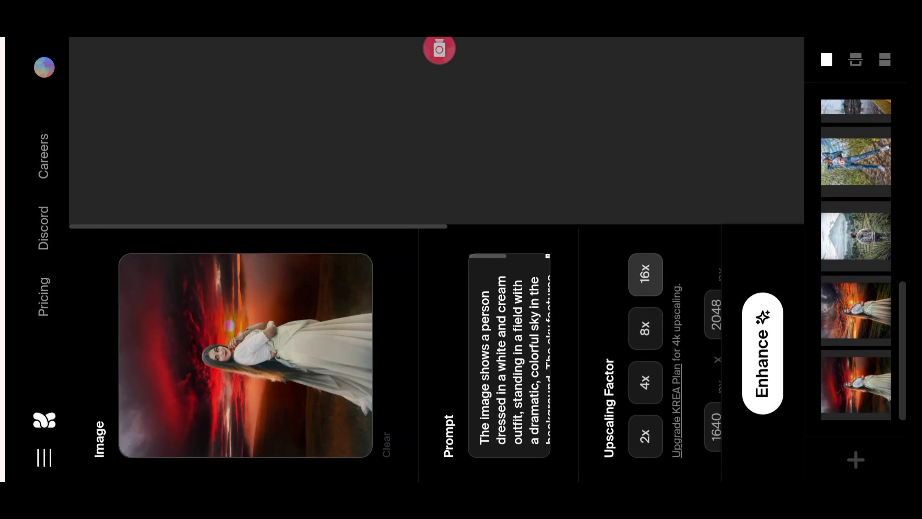
Step: View the finished enhanced portrait and reload it as the Enhancer's input image
{"action": "left_click", "coordinate": [855, 385]}
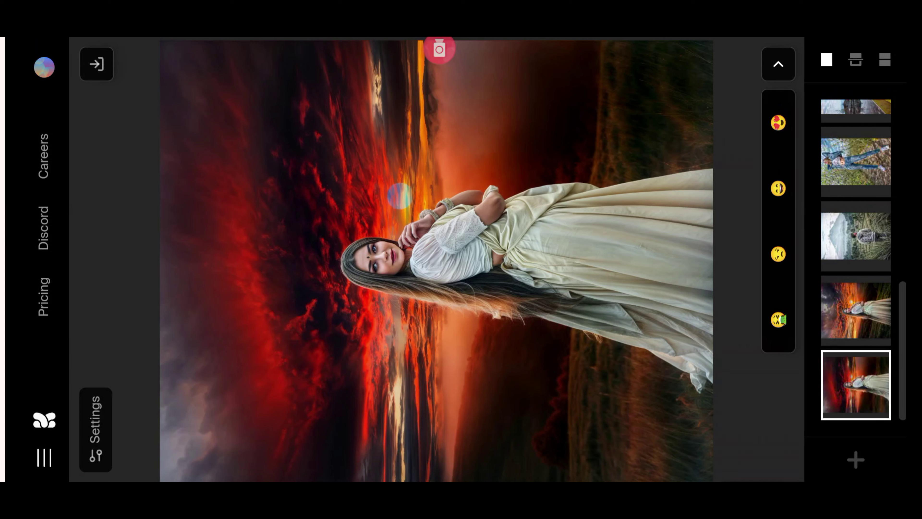
{"action": "left_click", "coordinate": [440, 49]}
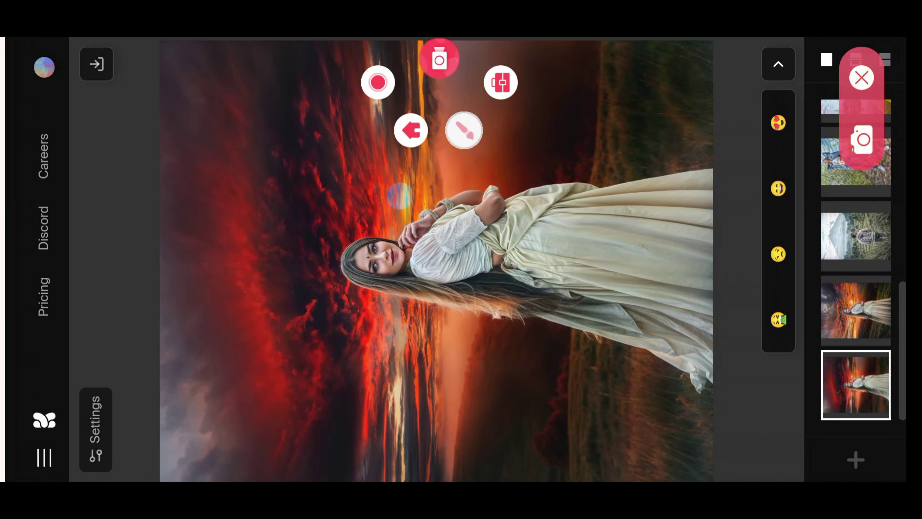
{"action": "left_click", "coordinate": [464, 130]}
{"action": "left_click_drag", "start_coordinate": [122, 126], "coordinate": [102, 47]}
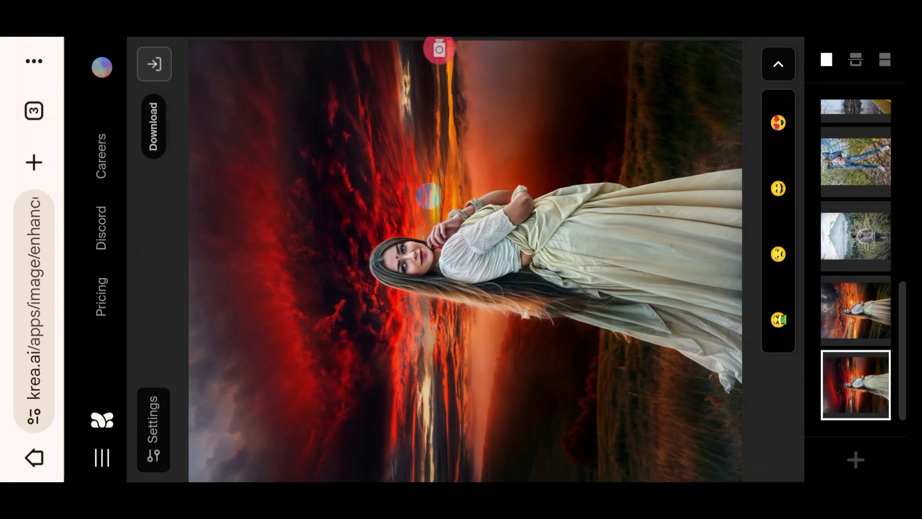
{"action": "left_click", "coordinate": [439, 49]}
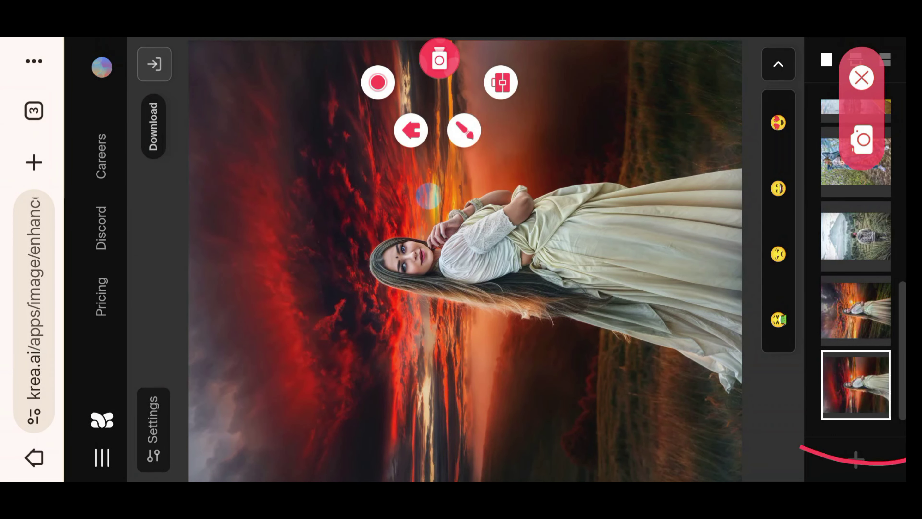
{"action": "left_click_drag", "start_coordinate": [906, 460], "coordinate": [879, 348]}
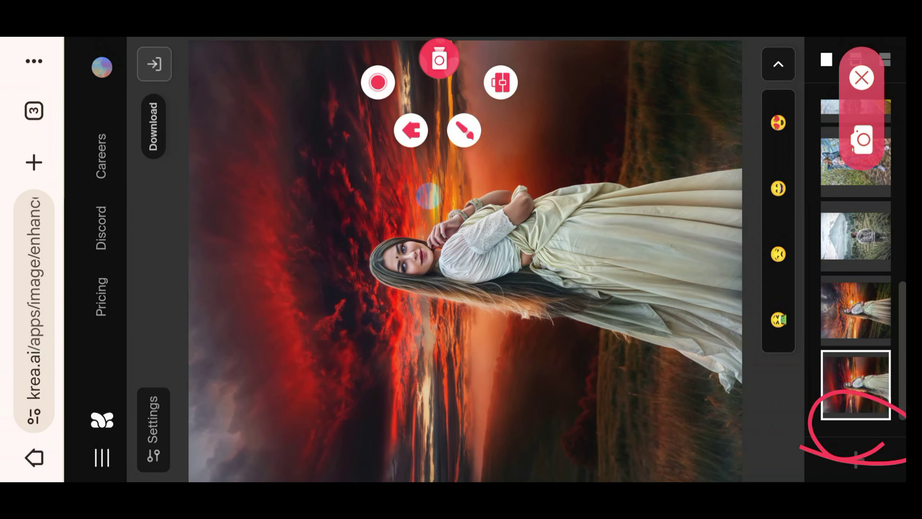
{"action": "left_click", "coordinate": [862, 78]}
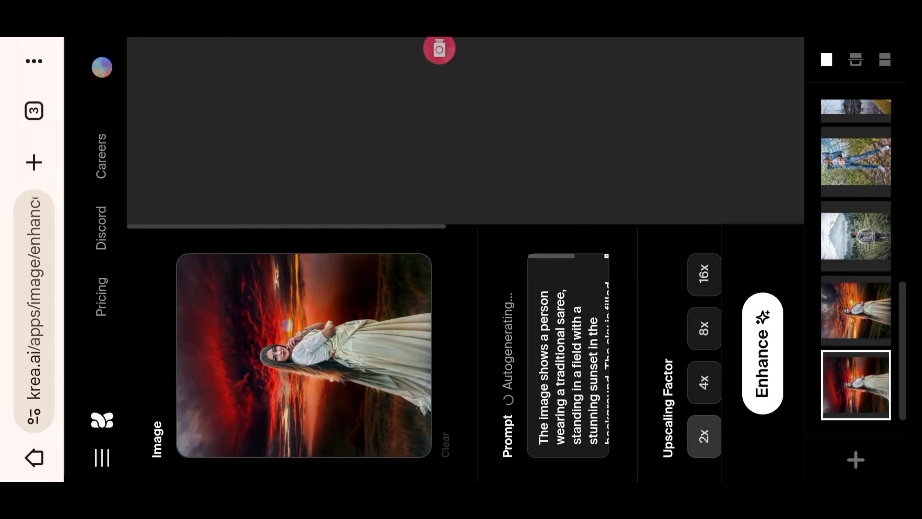
Step: Run a 2x enhancement pass on the reloaded portrait
{"action": "scroll", "coordinate": [436, 349], "scroll_direction": "down", "scroll_amount": 2}
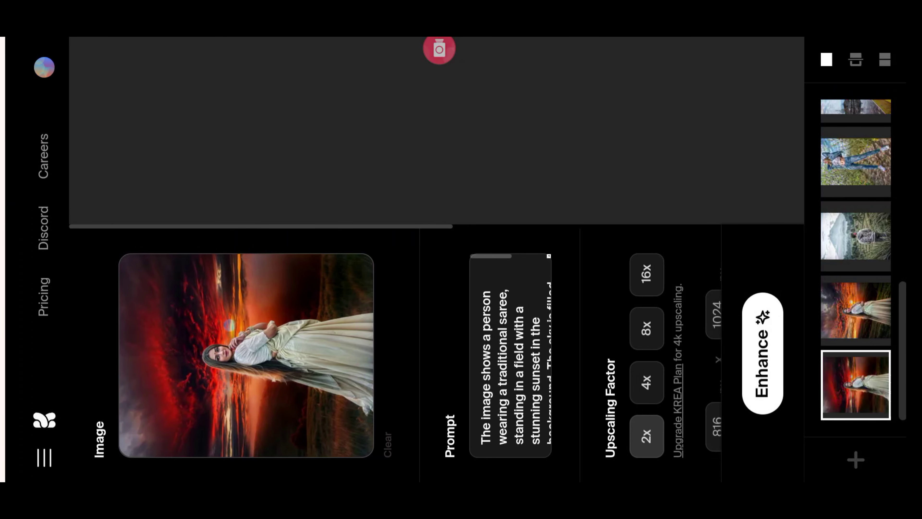
{"action": "left_click", "coordinate": [439, 49]}
{"action": "left_click", "coordinate": [763, 353]}
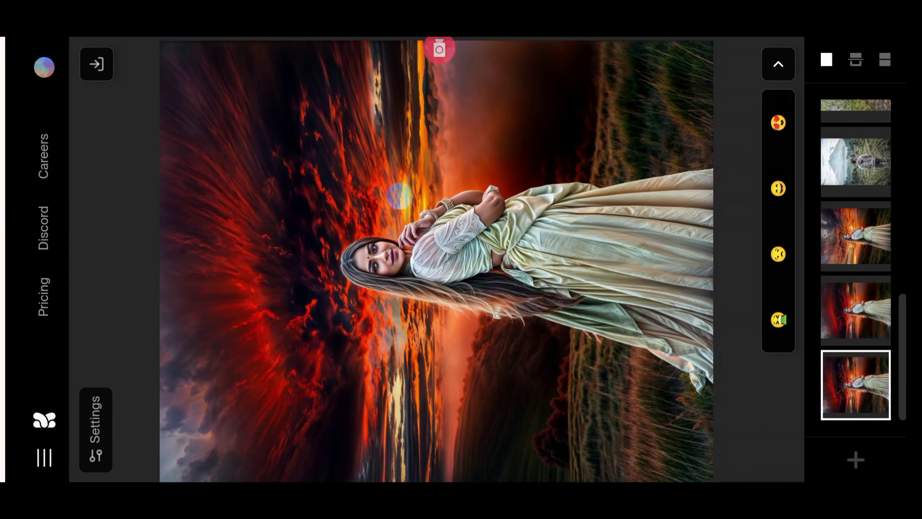
Step: Download the twice-enhanced portrait, a 4.29 MB file, to the phone
{"action": "left_click", "coordinate": [440, 49]}
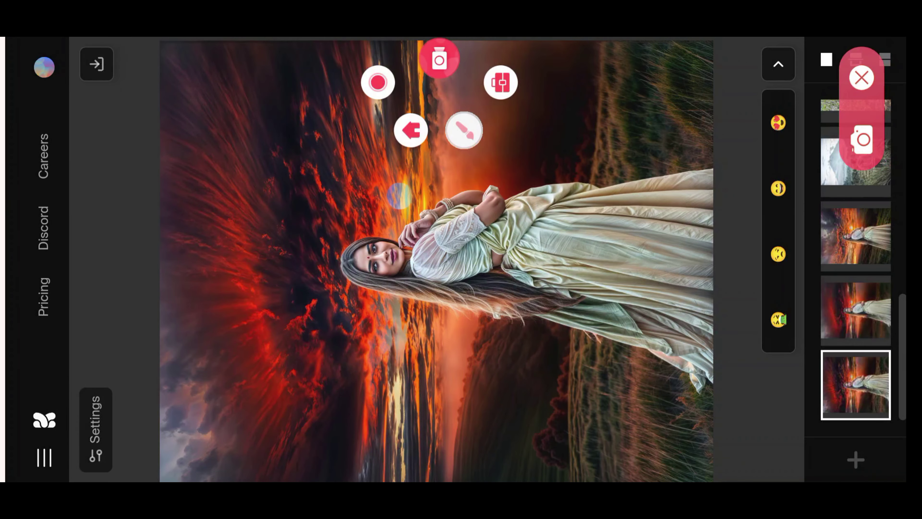
{"action": "left_click_drag", "start_coordinate": [102, 38], "coordinate": [112, 100]}
{"action": "left_click", "coordinate": [861, 78]}
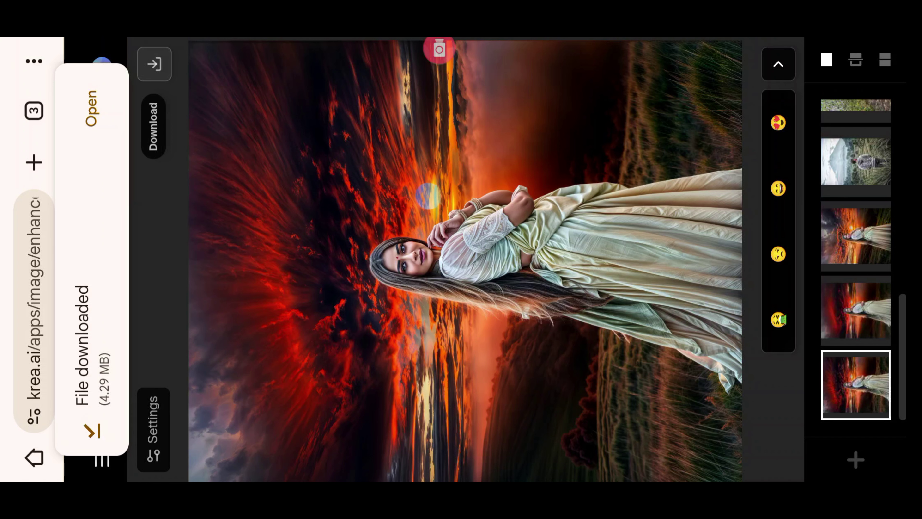
{"action": "left_click", "coordinate": [439, 49]}
{"action": "left_click", "coordinate": [464, 131]}
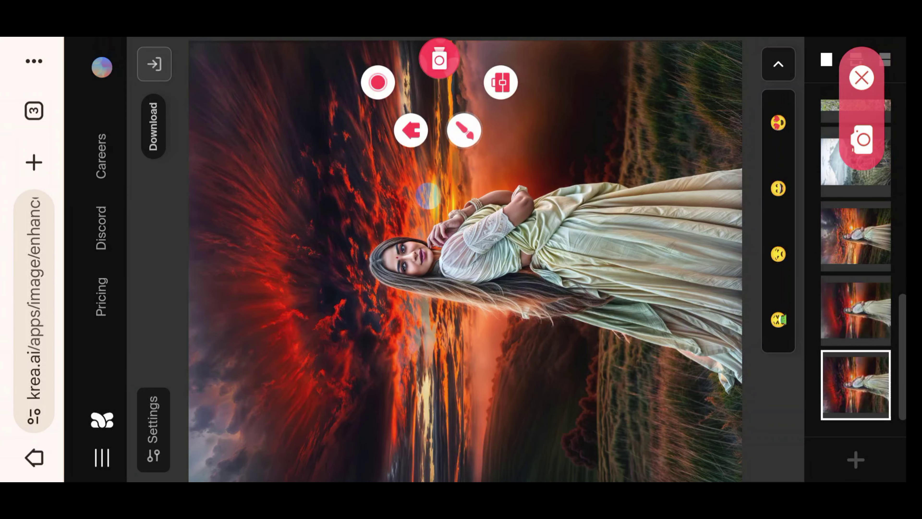
{"action": "left_click_drag", "start_coordinate": [874, 247], "coordinate": [905, 296]}
{"action": "left_click_drag", "start_coordinate": [906, 182], "coordinate": [901, 182]}
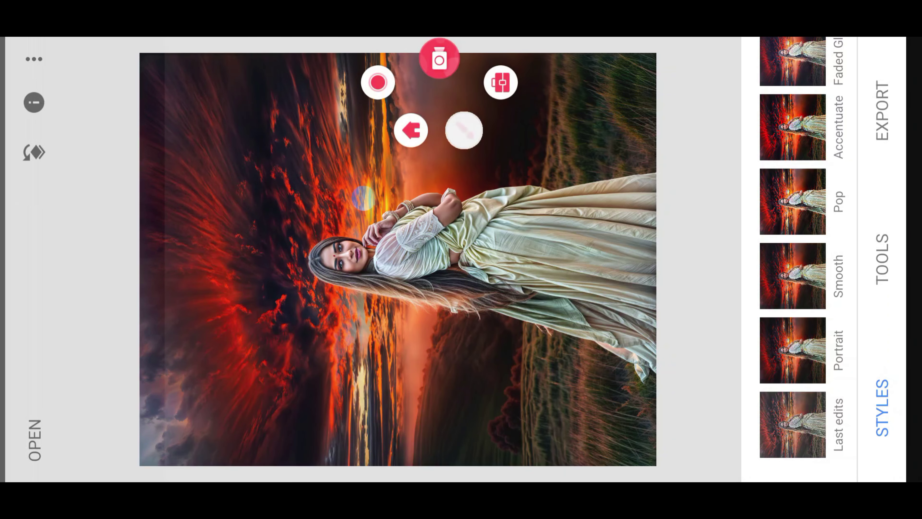
Step: Open Snapseed's Double Exposure tool on the portrait and browse for an overlay photo
{"action": "mouse_move", "coordinate": [906, 316]}
{"action": "left_mouse_down"}
{"action": "mouse_move", "coordinate": [835, 225]}
{"action": "mouse_move", "coordinate": [879, 290]}
{"action": "left_mouse_up"}
{"action": "left_click", "coordinate": [883, 259]}
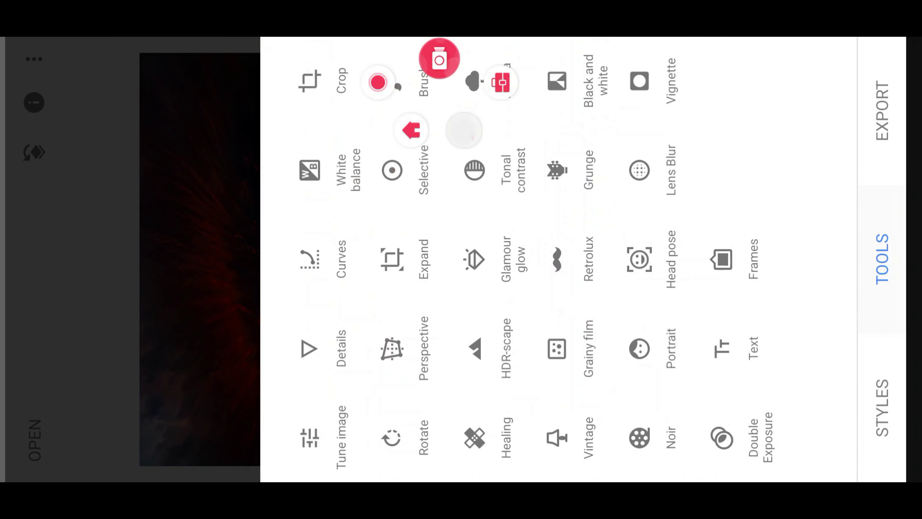
{"action": "mouse_move", "coordinate": [818, 411]}
{"action": "left_mouse_down"}
{"action": "mouse_move", "coordinate": [701, 418]}
{"action": "mouse_move", "coordinate": [726, 429]}
{"action": "left_mouse_up"}
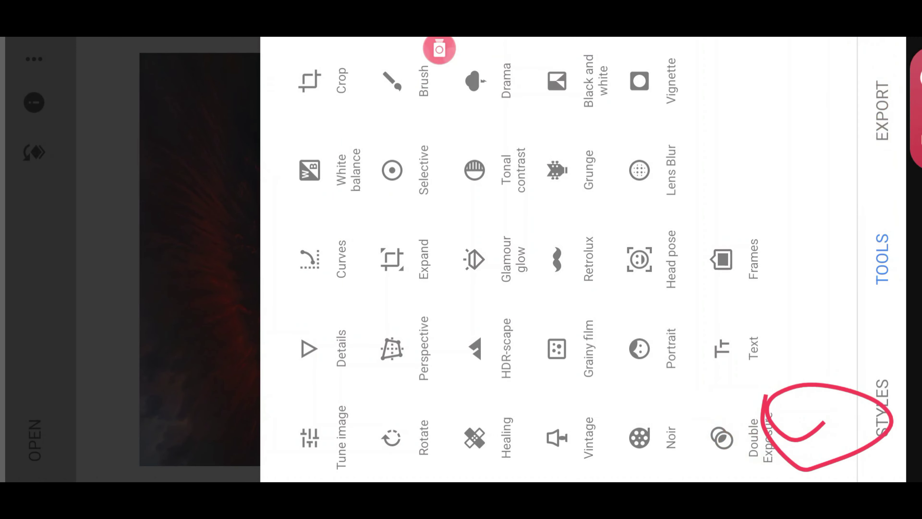
{"action": "left_click", "coordinate": [831, 437]}
{"action": "left_click", "coordinate": [439, 55]}
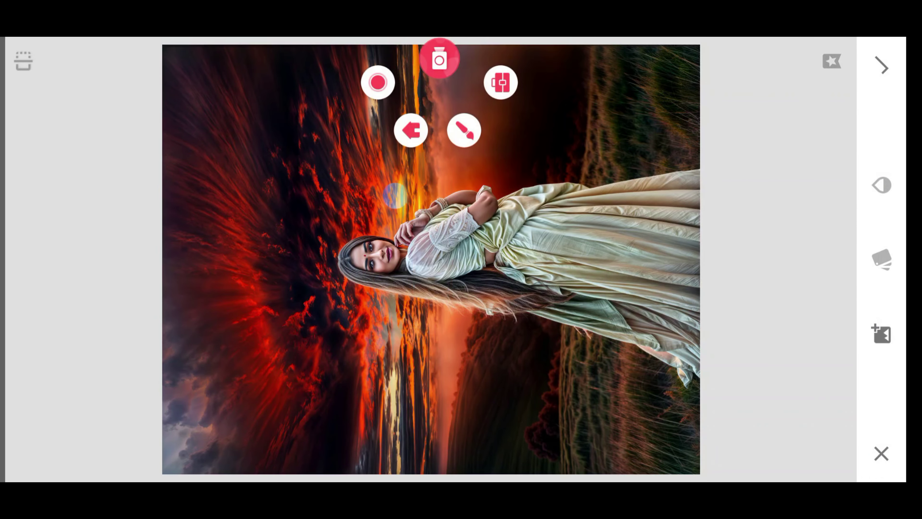
{"action": "left_click_drag", "start_coordinate": [812, 298], "coordinate": [894, 265]}
{"action": "left_click", "coordinate": [881, 334]}
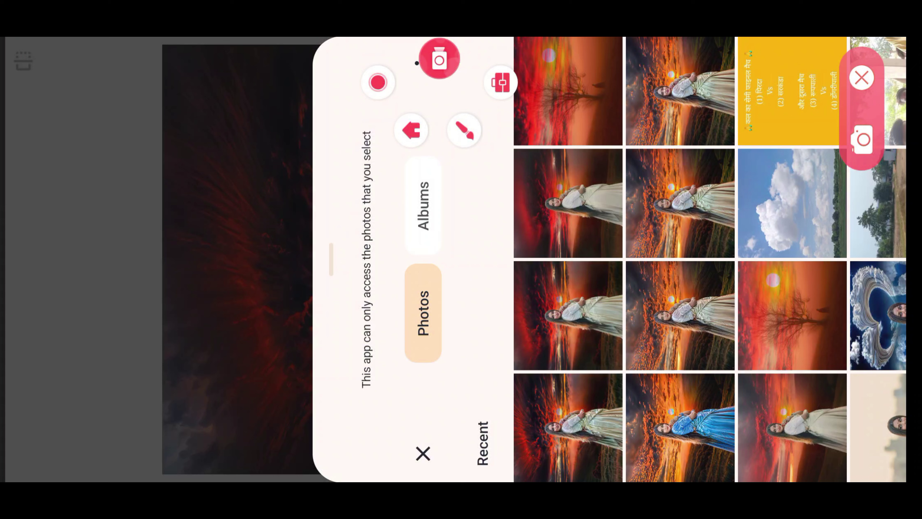
Step: Choose the woman's sunset photo as the Double Exposure overlay
{"action": "left_click_drag", "start_coordinate": [520, 190], "coordinate": [650, 257]}
{"action": "left_click", "coordinate": [568, 202]}
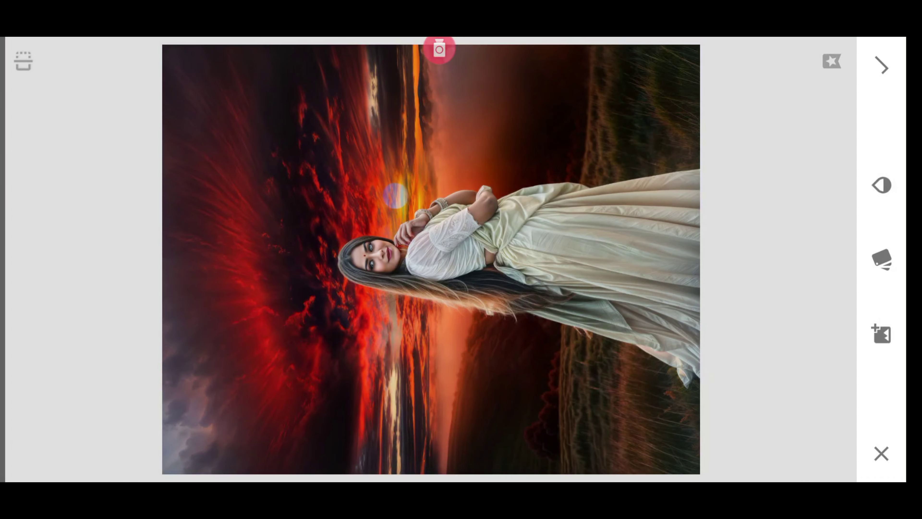
{"action": "left_click", "coordinate": [439, 50]}
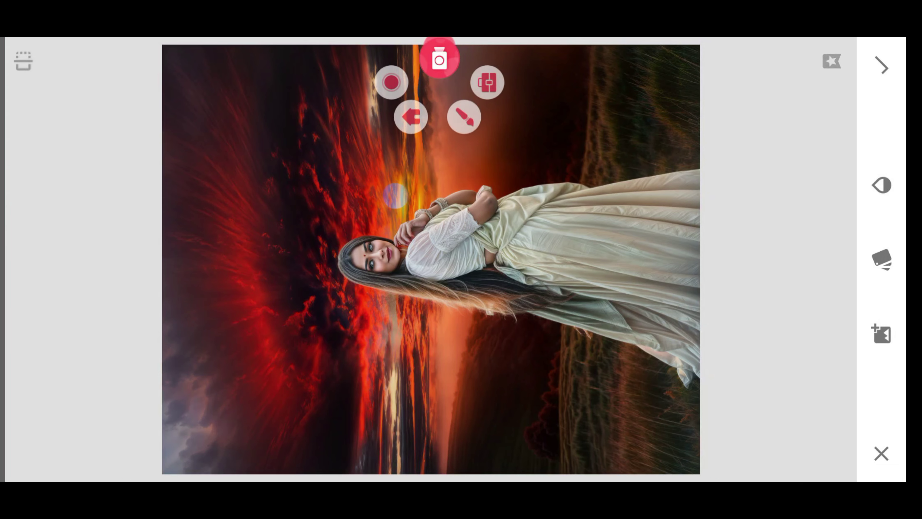
{"action": "left_click", "coordinate": [465, 130]}
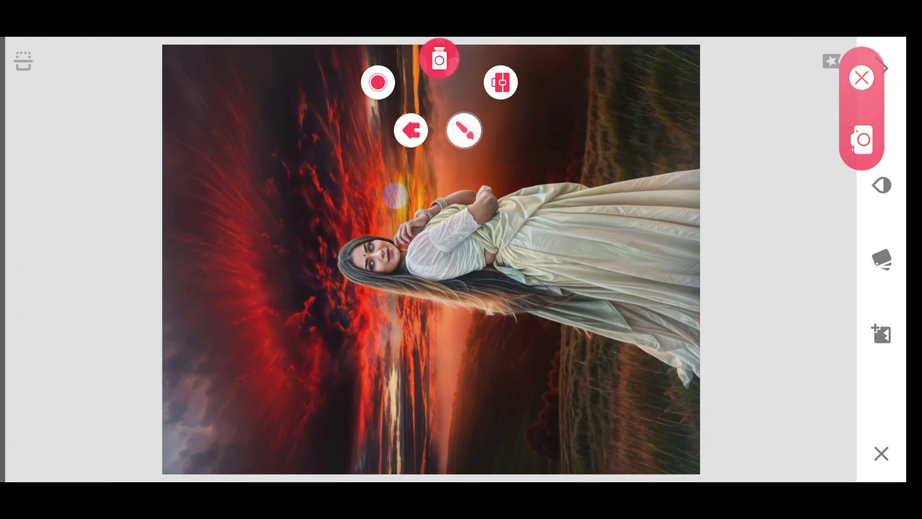
{"action": "mouse_move", "coordinate": [823, 181]}
{"action": "left_mouse_down"}
{"action": "mouse_move", "coordinate": [831, 207]}
{"action": "mouse_move", "coordinate": [813, 167]}
{"action": "left_mouse_up"}
{"action": "left_click", "coordinate": [862, 78]}
Step: Raise the overlay opacity to maximum and apply the blend
{"action": "left_click", "coordinate": [882, 185]}
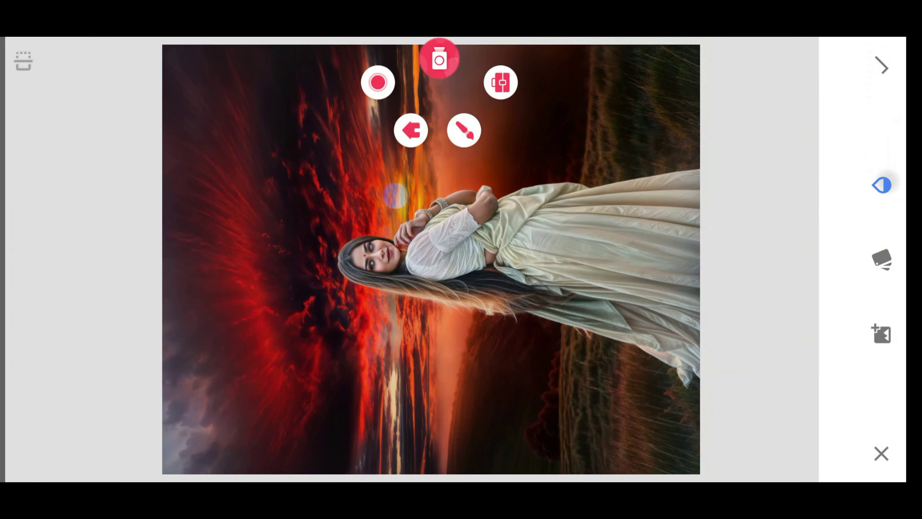
{"action": "left_click_drag", "start_coordinate": [832, 123], "coordinate": [832, 53]}
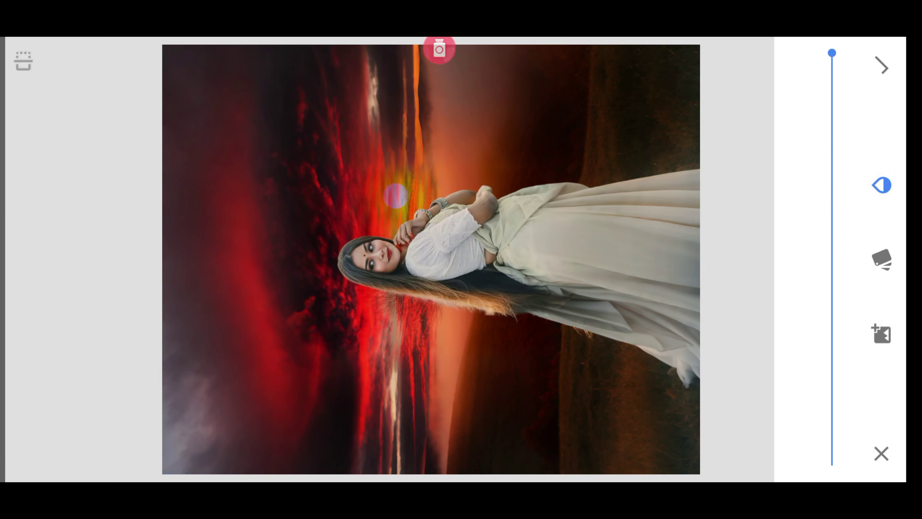
{"action": "left_click", "coordinate": [439, 50]}
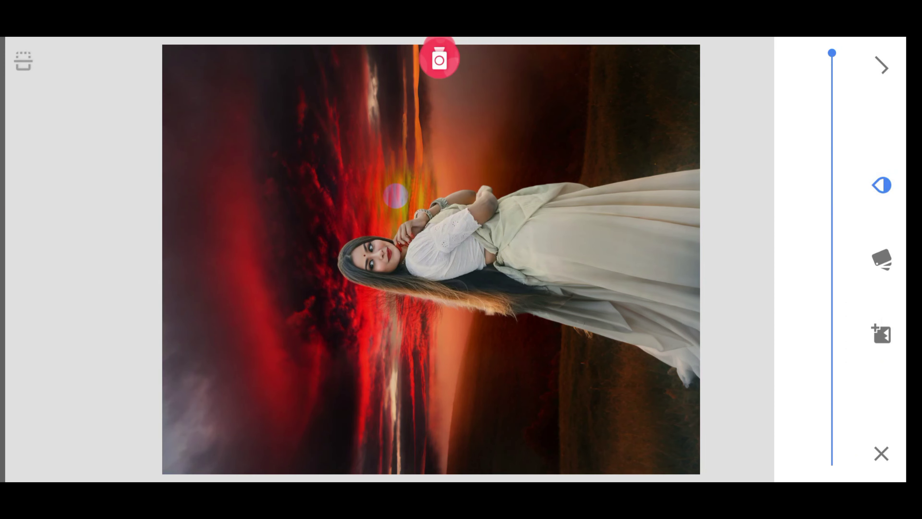
{"action": "left_click", "coordinate": [464, 130]}
{"action": "left_click_drag", "start_coordinate": [802, 54], "coordinate": [906, 94]}
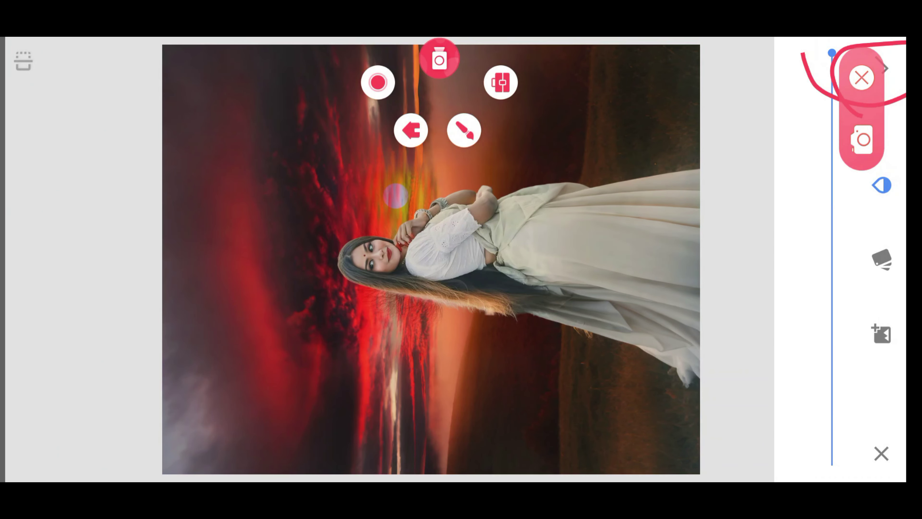
{"action": "left_click", "coordinate": [862, 77]}
{"action": "left_click", "coordinate": [885, 68]}
Step: Open View edits and start masking the Double Exposure edit
{"action": "left_click", "coordinate": [464, 130]}
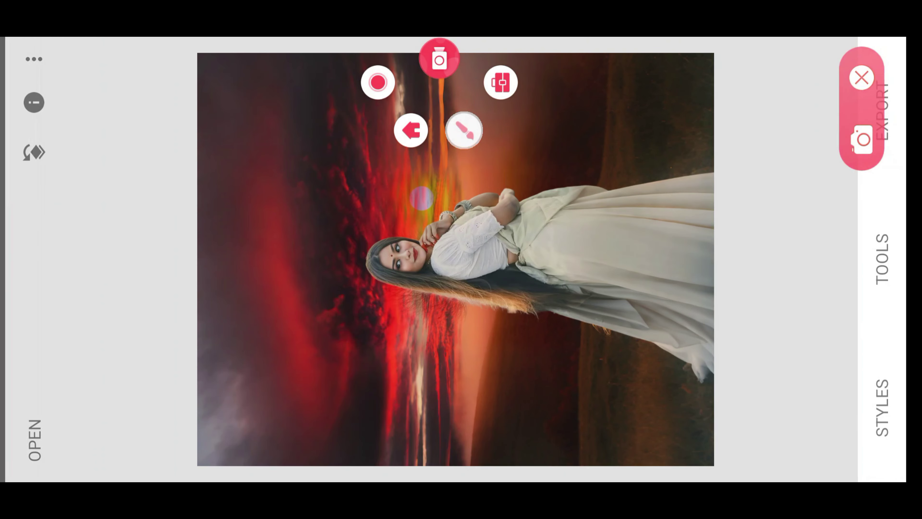
{"action": "left_click_drag", "start_coordinate": [32, 191], "coordinate": [62, 225]}
{"action": "left_click", "coordinate": [862, 77]}
{"action": "left_click", "coordinate": [34, 152]}
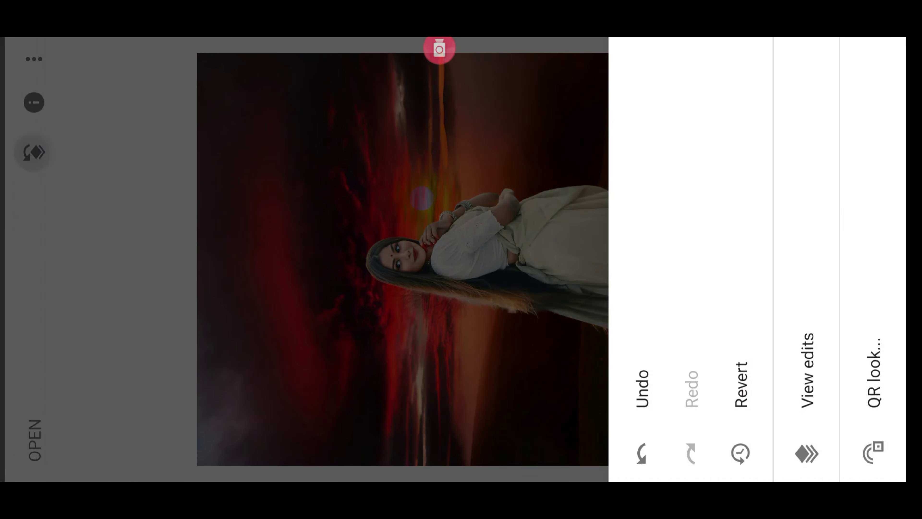
{"action": "left_click", "coordinate": [807, 381]}
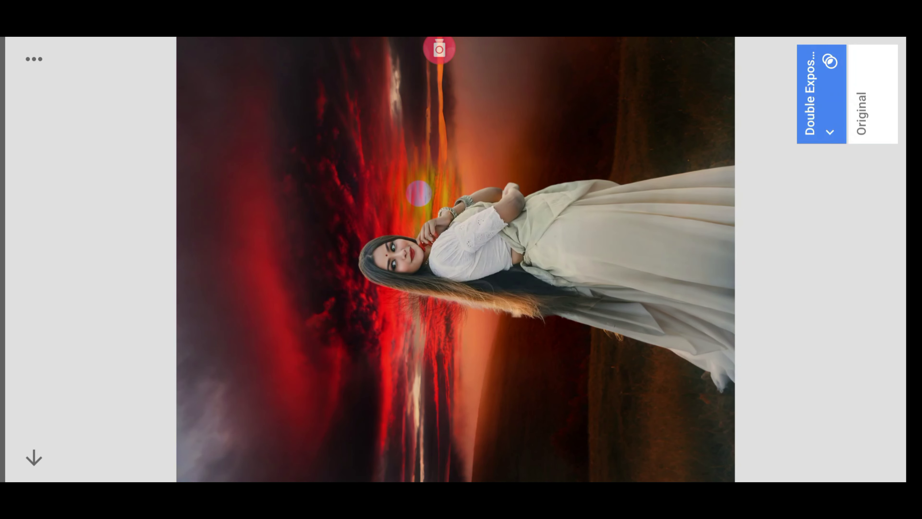
{"action": "left_click", "coordinate": [822, 94]}
{"action": "left_click", "coordinate": [821, 221]}
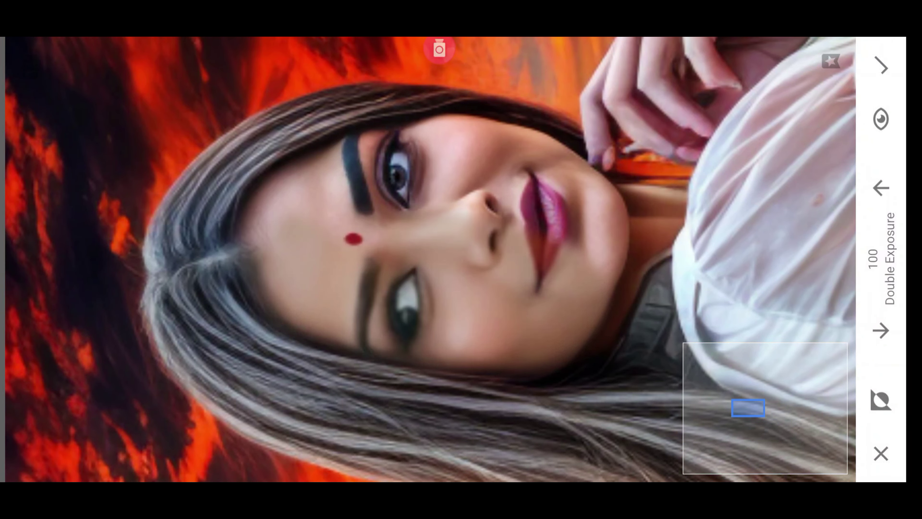
Step: Brush the overlay onto the eyes, lips, cheeks, hair and neck
{"action": "left_click_drag", "start_coordinate": [526, 218], "coordinate": [327, 189]}
{"action": "left_click_drag", "start_coordinate": [545, 199], "coordinate": [399, 160]}
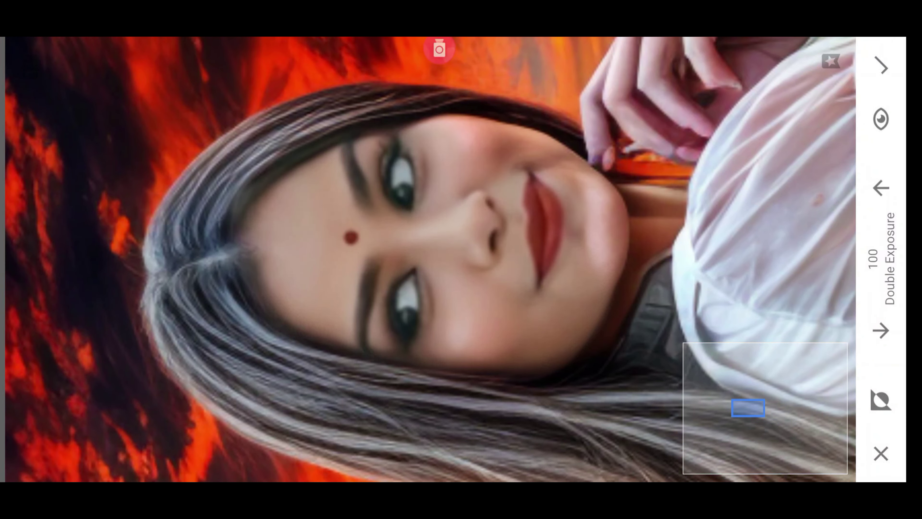
{"action": "left_click_drag", "start_coordinate": [486, 156], "coordinate": [624, 190]}
{"action": "left_click_drag", "start_coordinate": [545, 123], "coordinate": [404, 124]}
{"action": "left_click_drag", "start_coordinate": [591, 254], "coordinate": [621, 276]}
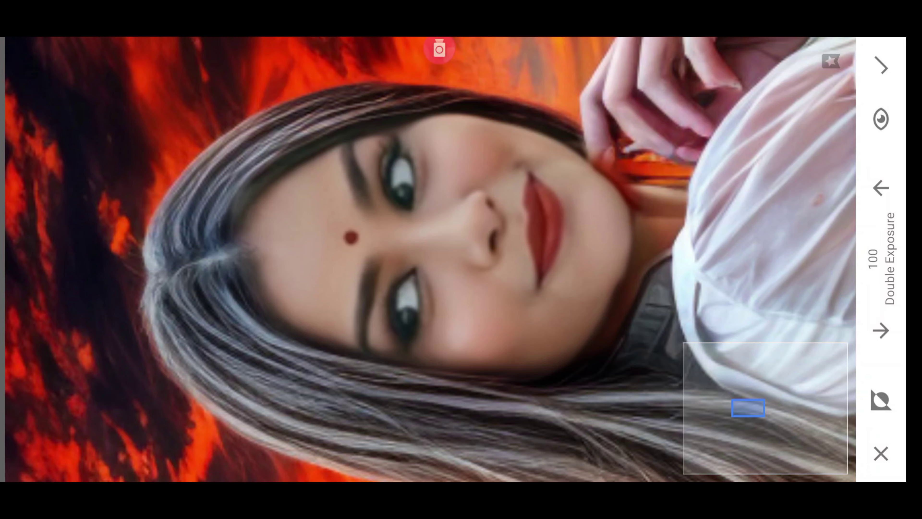
{"action": "left_click_drag", "start_coordinate": [606, 326], "coordinate": [672, 189]}
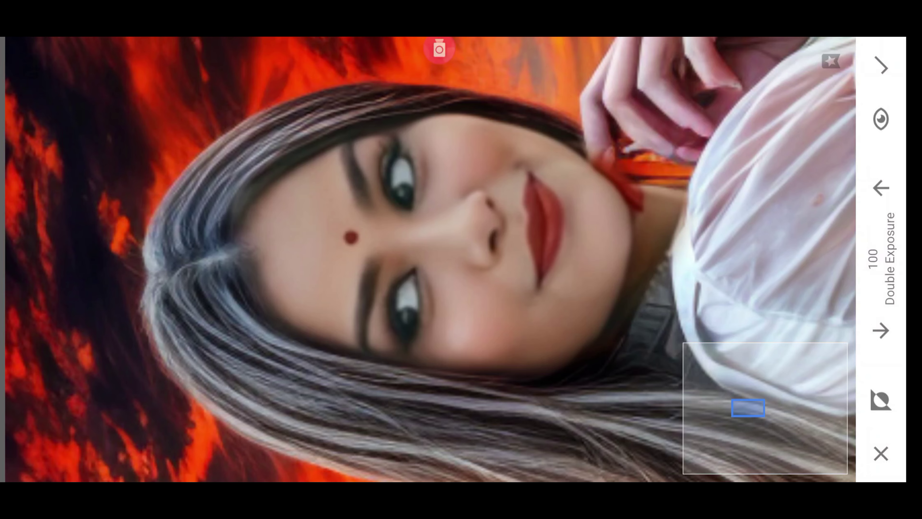
{"action": "scroll", "coordinate": [461, 254], "scroll_direction": "up", "scroll_amount": 5}
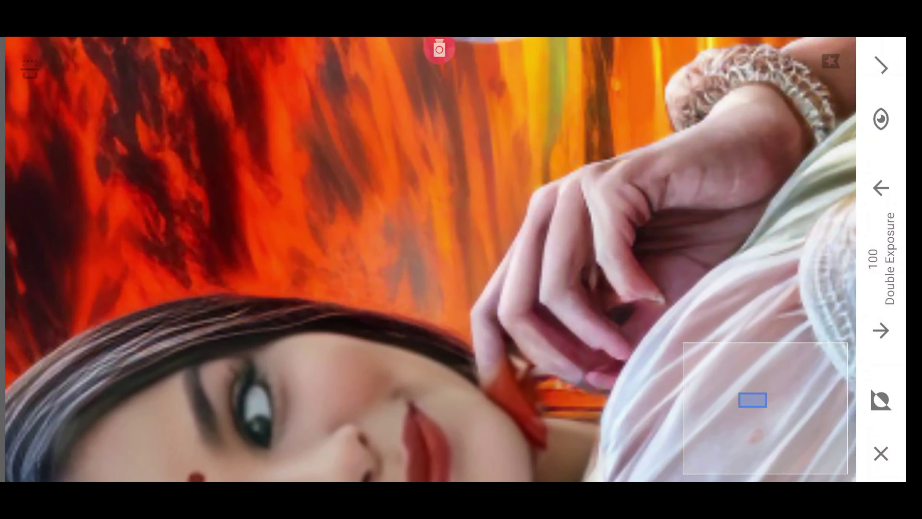
Step: Brush the overlay onto the hand, fingers and bangles, then apply the mask
{"action": "left_click_drag", "start_coordinate": [617, 203], "coordinate": [508, 345]}
{"action": "left_click_drag", "start_coordinate": [504, 261], "coordinate": [581, 189]}
{"action": "left_click_drag", "start_coordinate": [531, 214], "coordinate": [574, 174]}
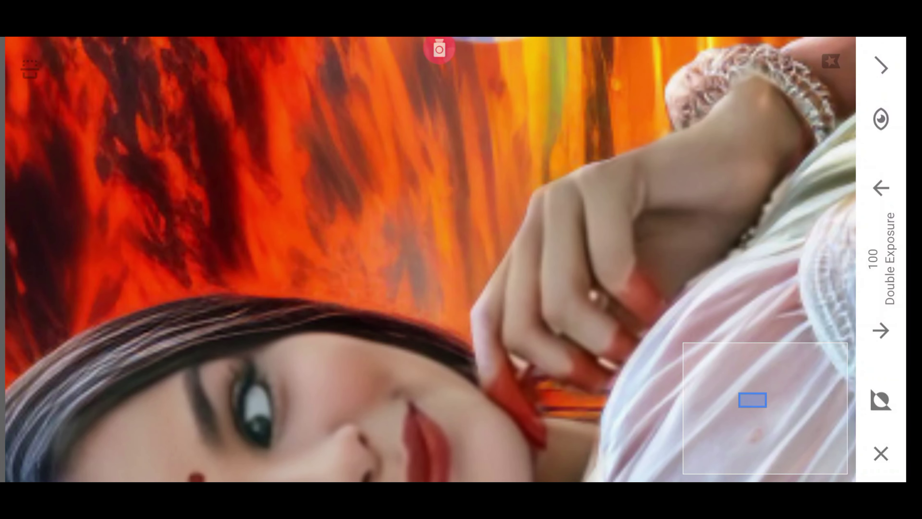
{"action": "mouse_move", "coordinate": [539, 371]}
{"action": "left_mouse_down"}
{"action": "mouse_move", "coordinate": [482, 345]}
{"action": "mouse_move", "coordinate": [483, 287]}
{"action": "left_mouse_up"}
{"action": "scroll", "coordinate": [430, 260], "scroll_direction": "down", "scroll_amount": 5}
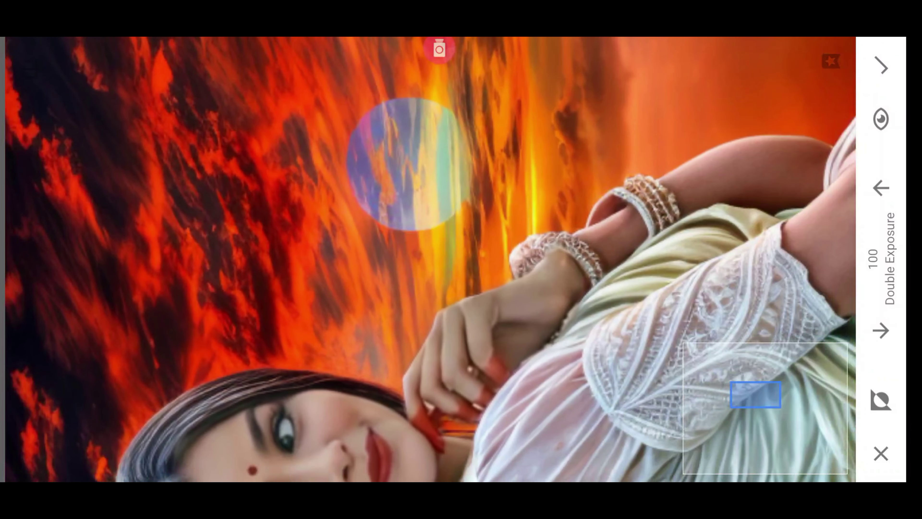
{"action": "scroll", "coordinate": [432, 255], "scroll_direction": "up", "scroll_amount": 5}
{"action": "left_click_drag", "start_coordinate": [599, 283], "coordinate": [650, 218]}
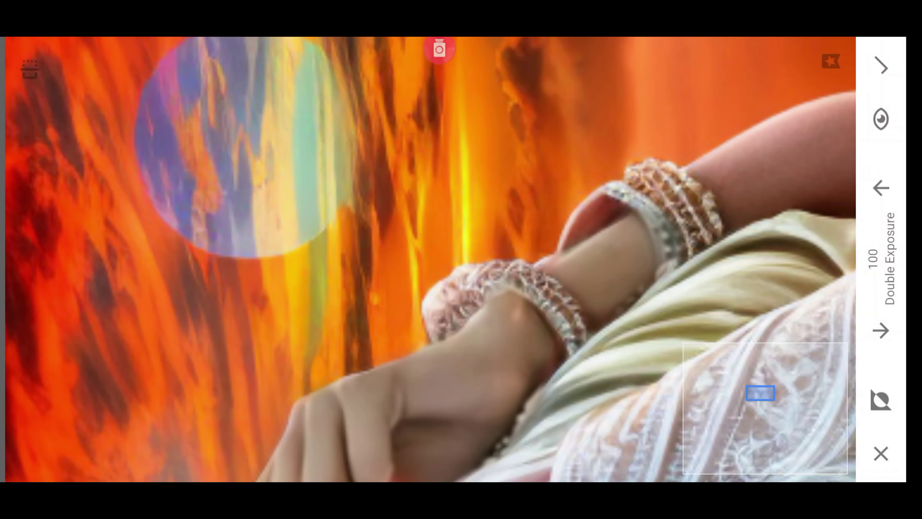
{"action": "scroll", "coordinate": [431, 259], "scroll_direction": "down", "scroll_amount": 1}
{"action": "left_click", "coordinate": [882, 68]}
Step: Save a copy of the masked sunset portrait from Export
{"action": "left_click", "coordinate": [878, 107]}
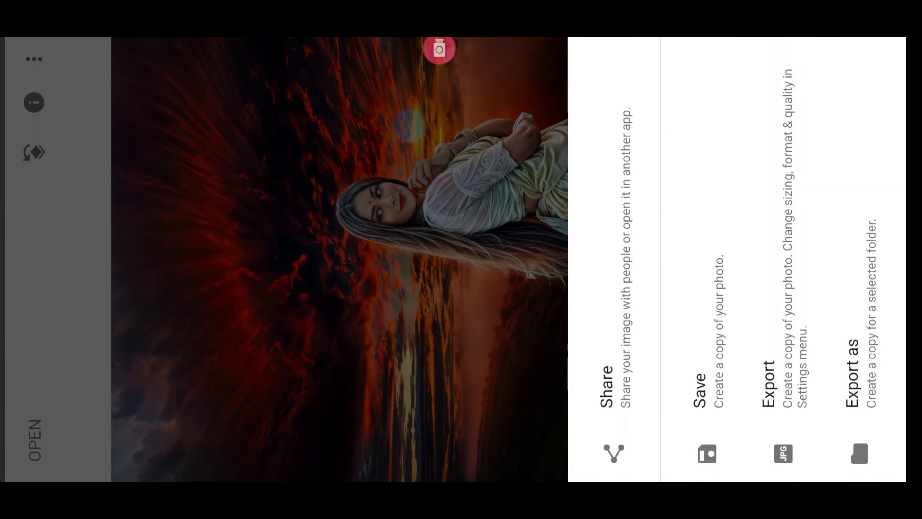
{"action": "left_click", "coordinate": [706, 388]}
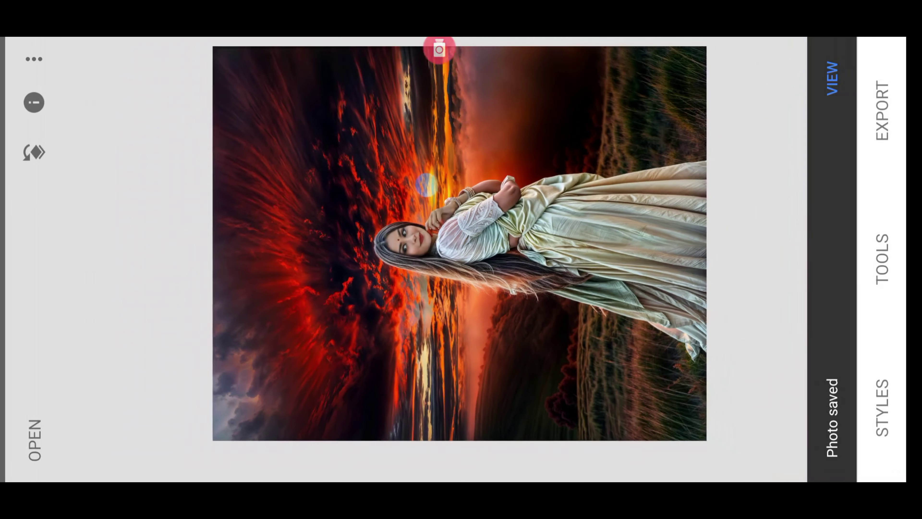